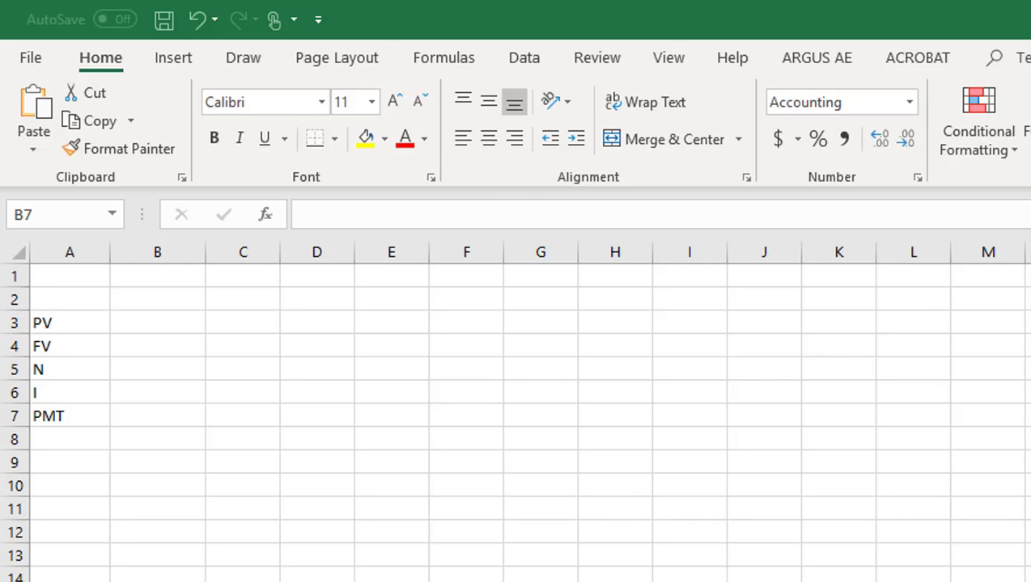
Step: Enter the inputs in column B: PV -25000, N 35, I .095 and PMT 0, leaving the FV cell blank
left_click(172, 322)
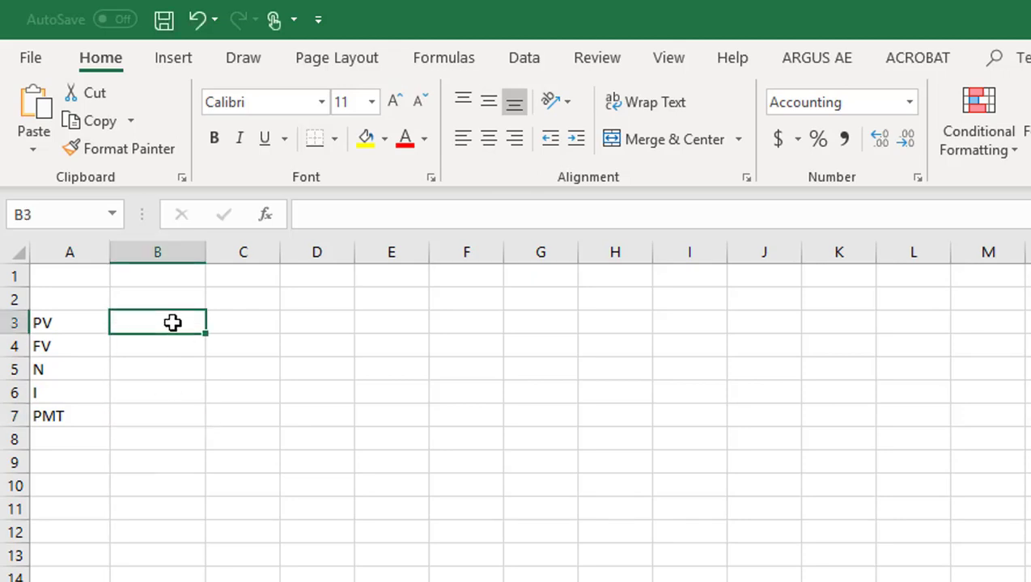
type("-25000")
key("Return")
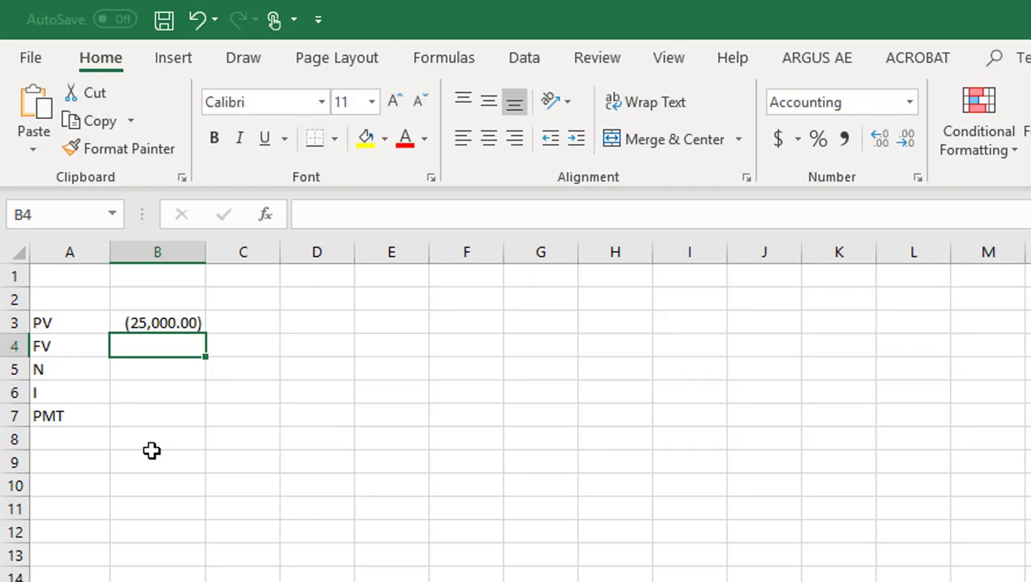
key("Return")
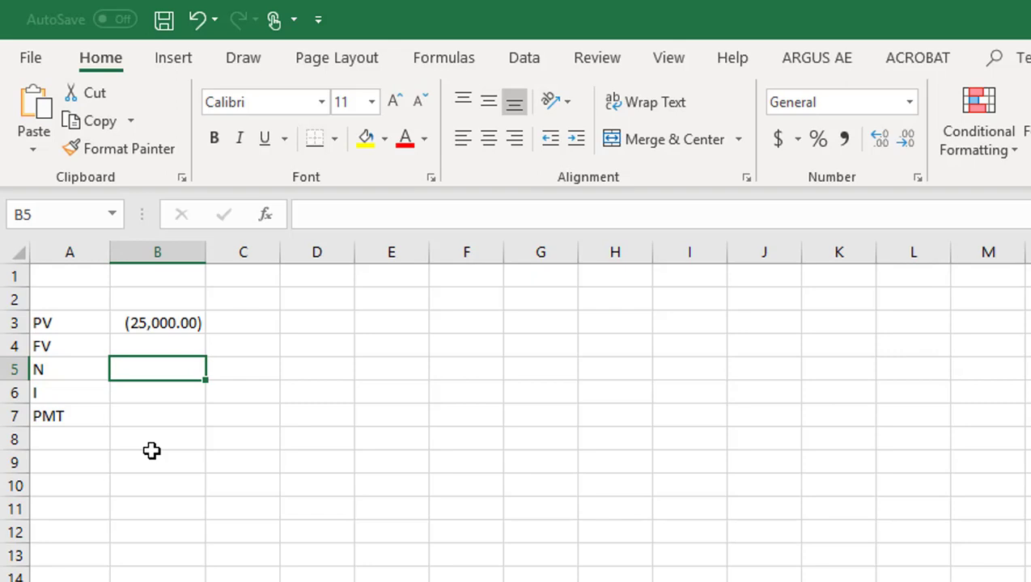
type("35")
key("Return")
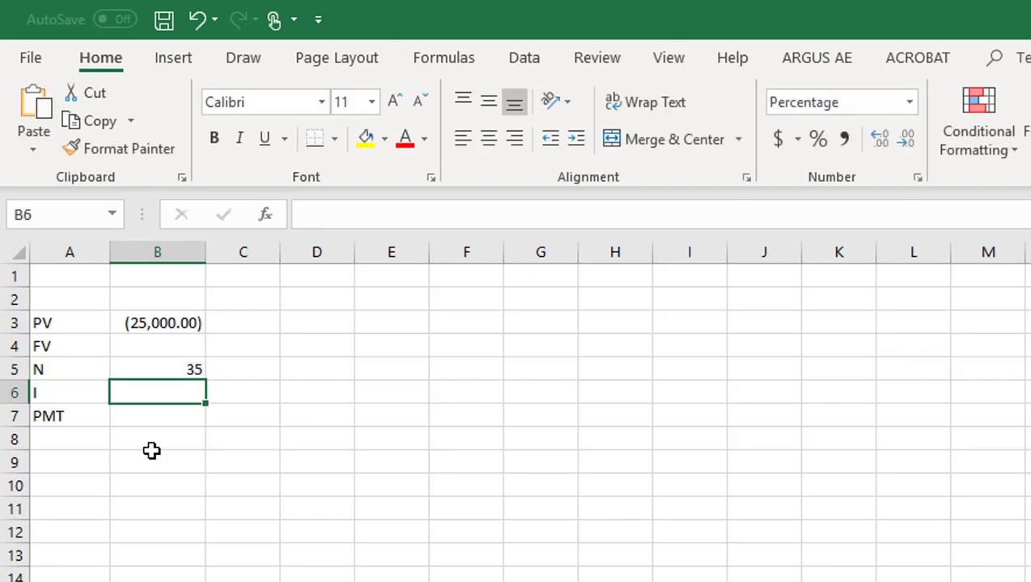
type(".095")
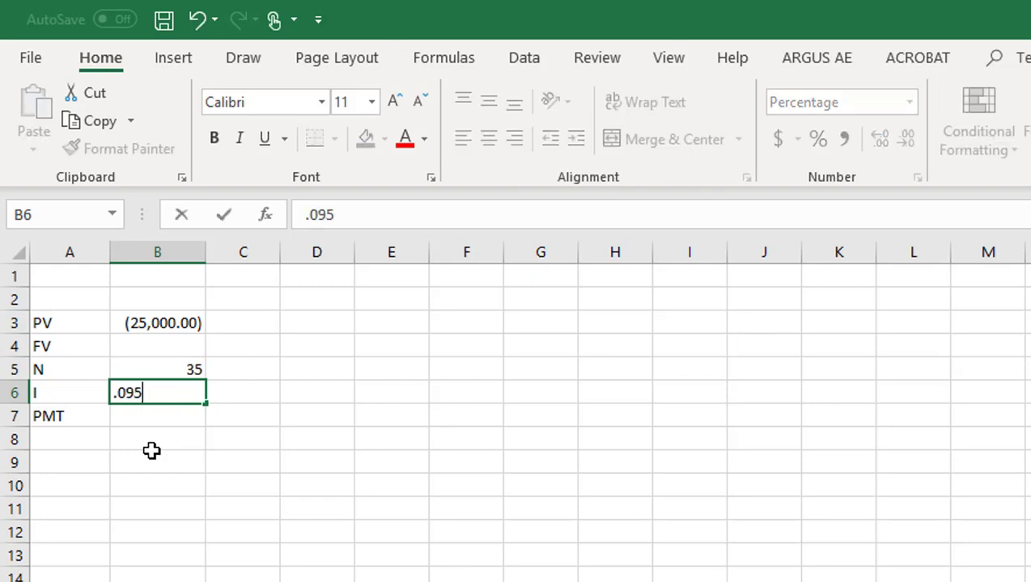
key("Return")
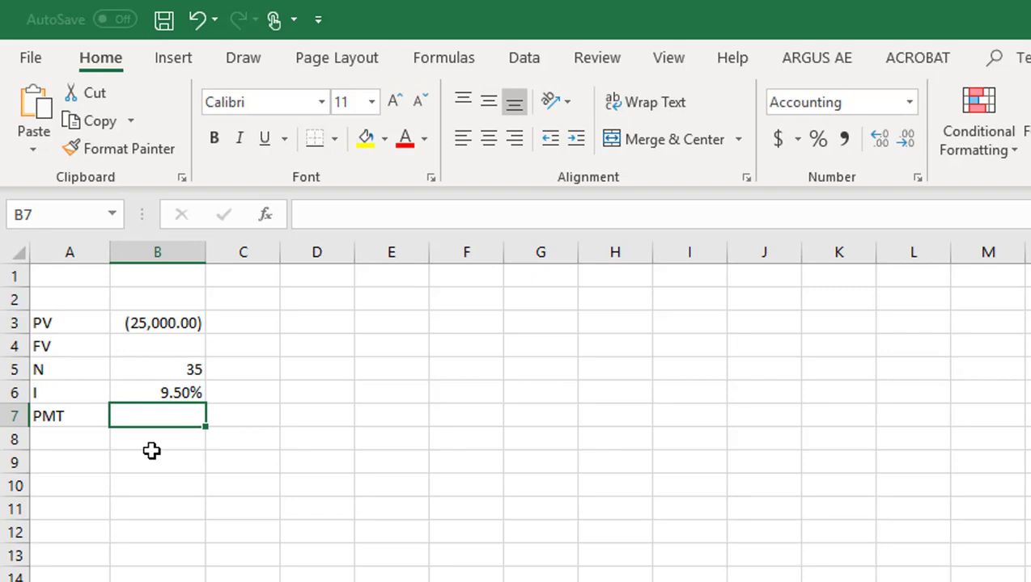
type("0")
key("Return")
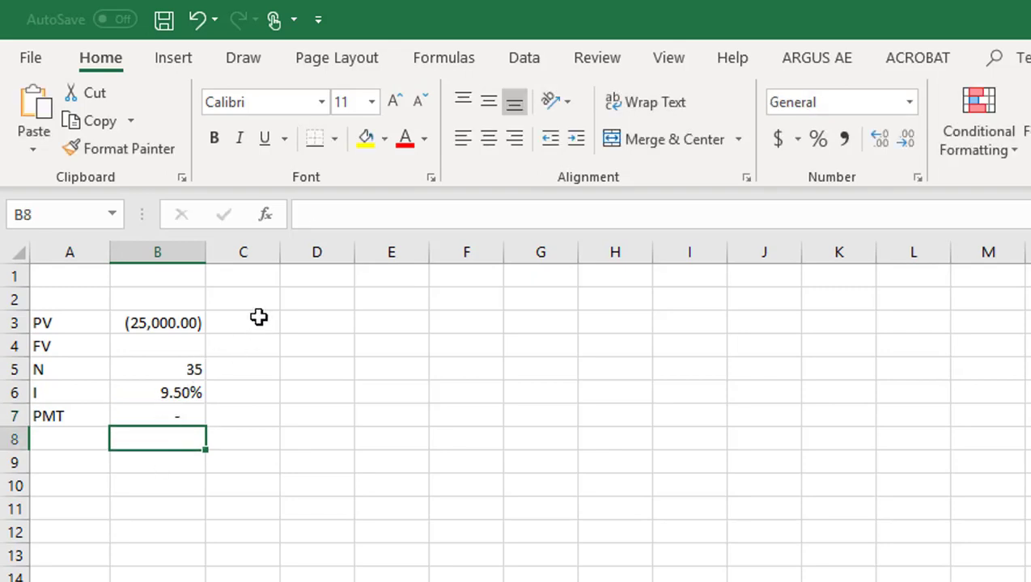
Step: Widen column C slightly and calculate the future value in C4 with =FV(B6,B5,B7,B3,0)
left_click_drag(288, 252, 306, 252)
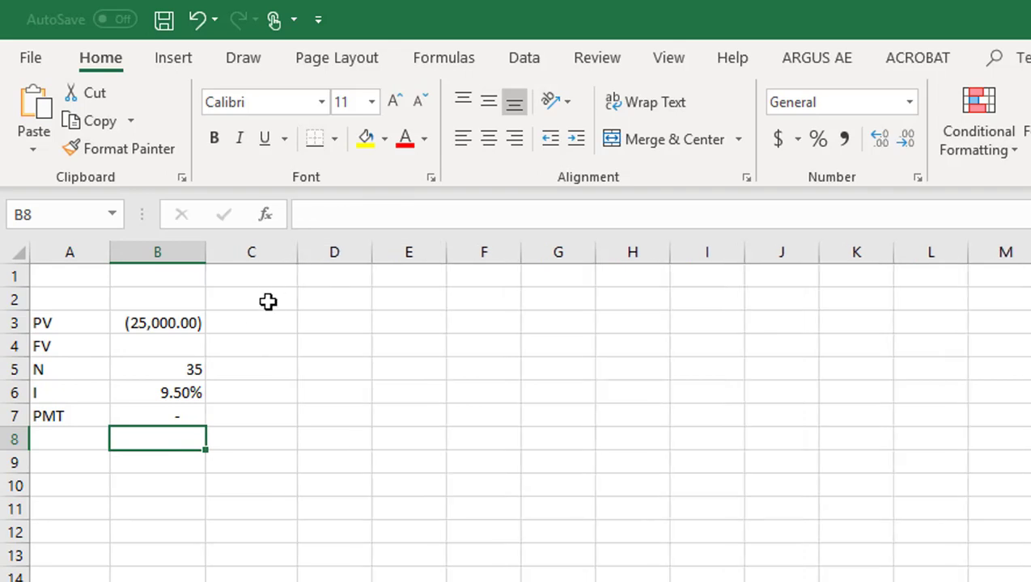
left_click(269, 346)
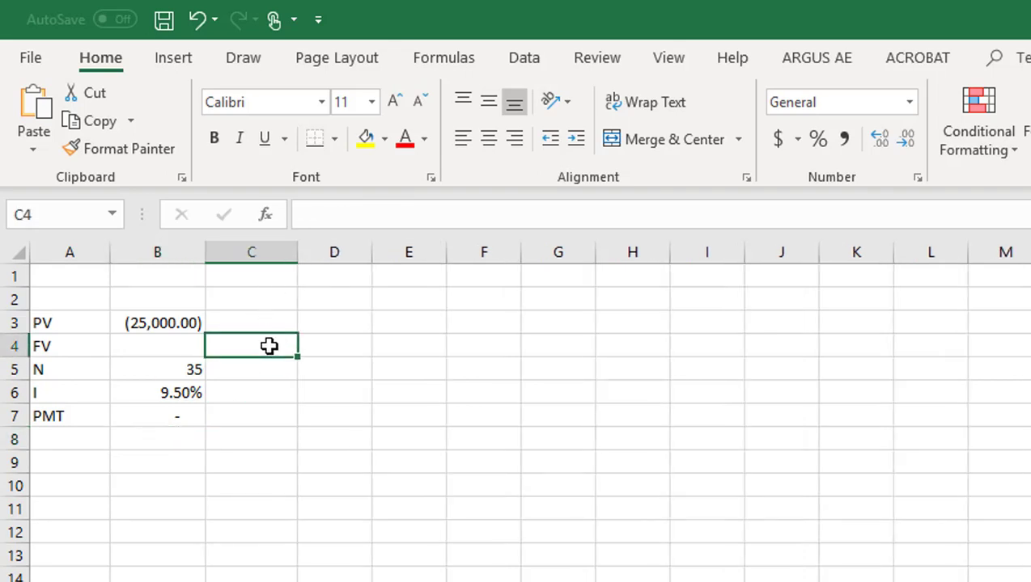
type("=fv(")
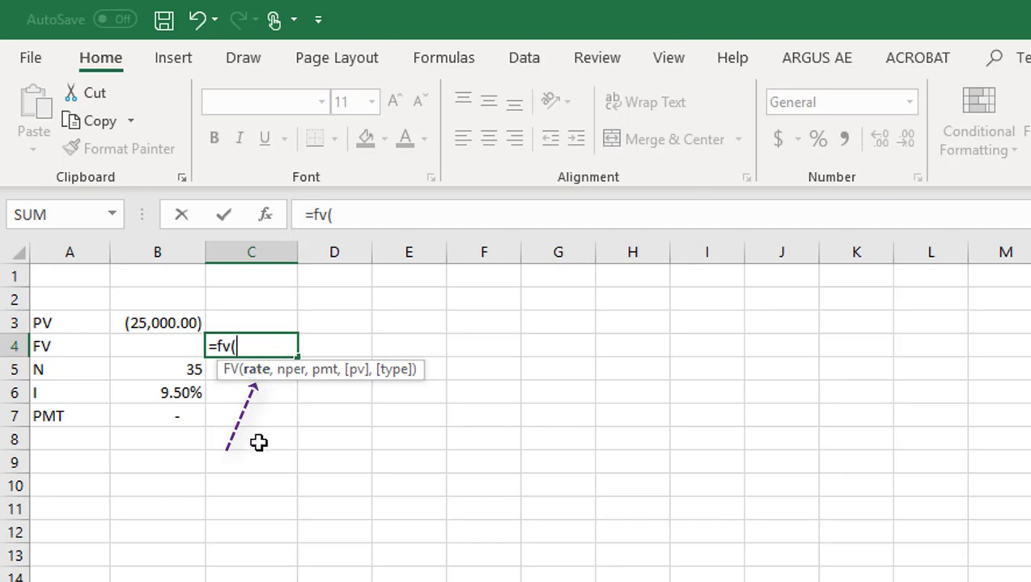
left_click(177, 392)
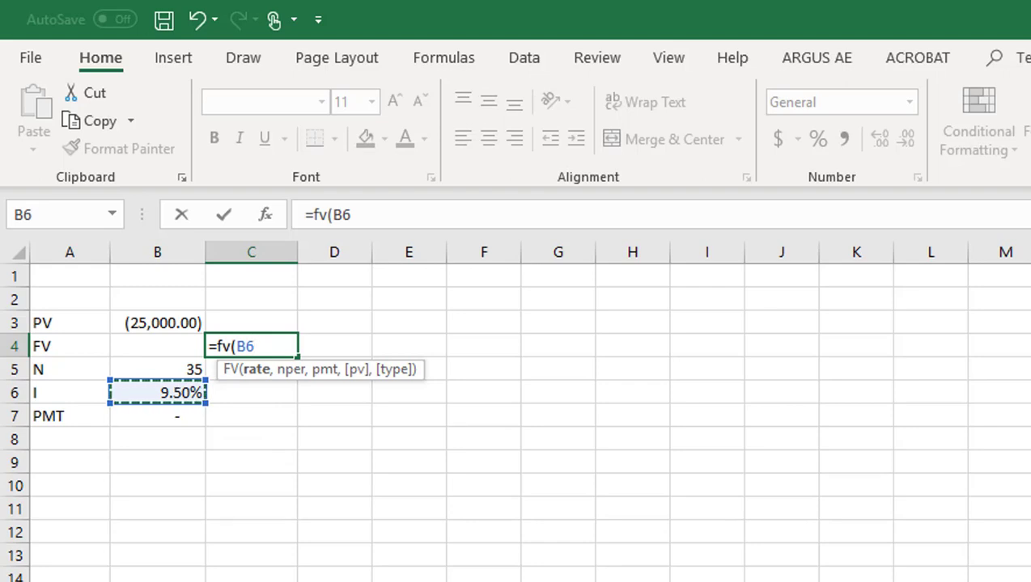
type(",")
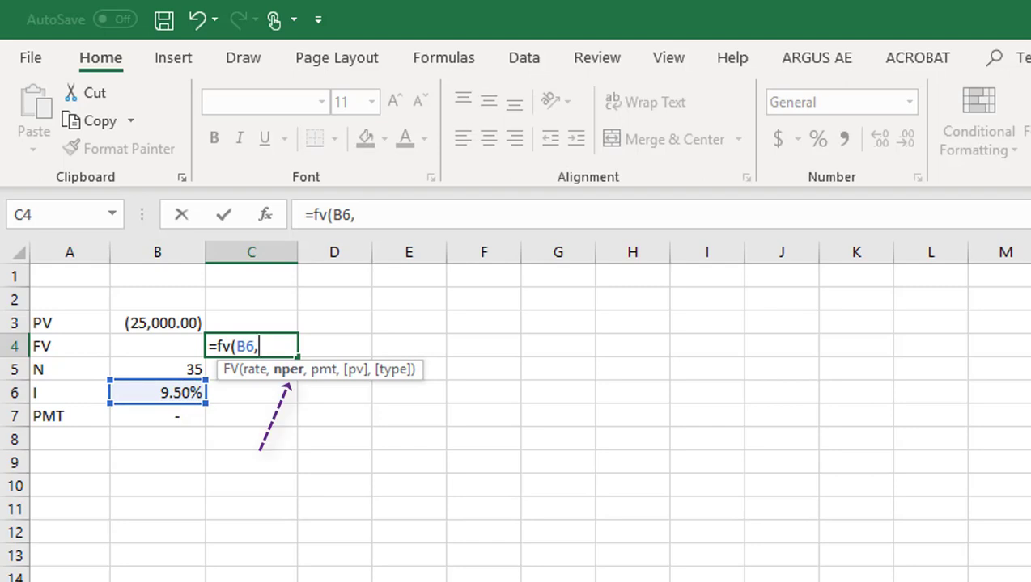
left_click(166, 371)
type(",")
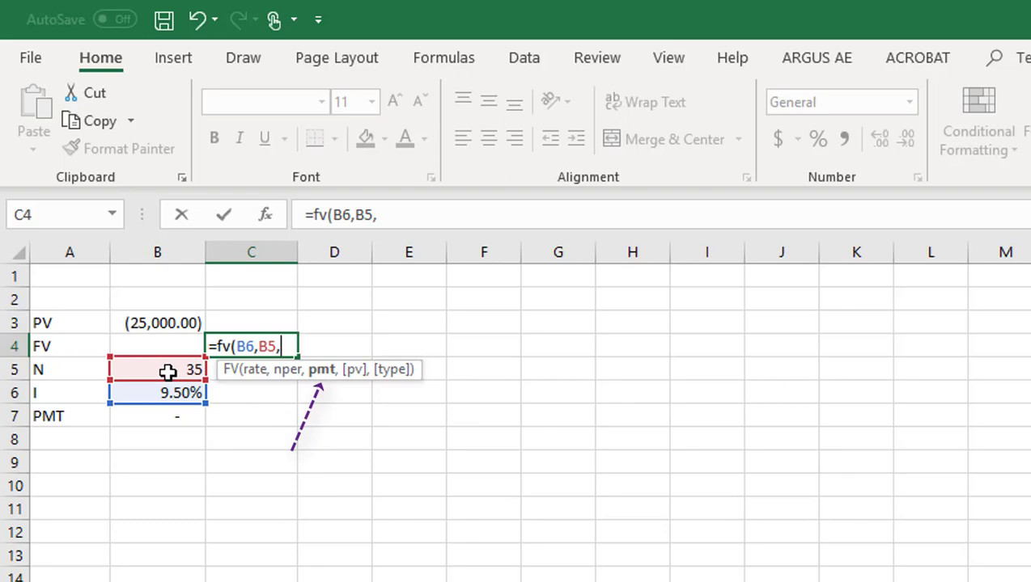
left_click(176, 418)
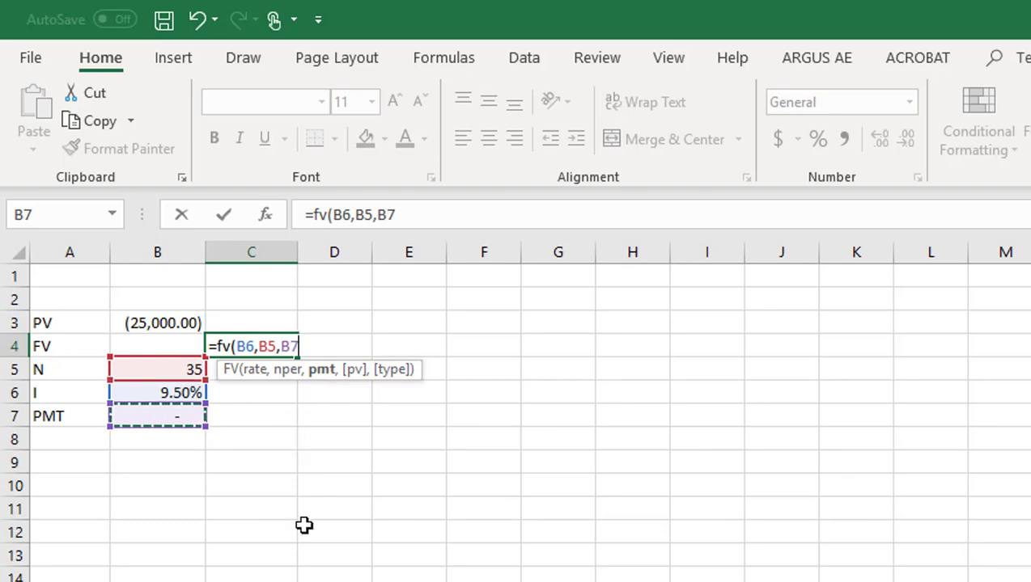
type(",")
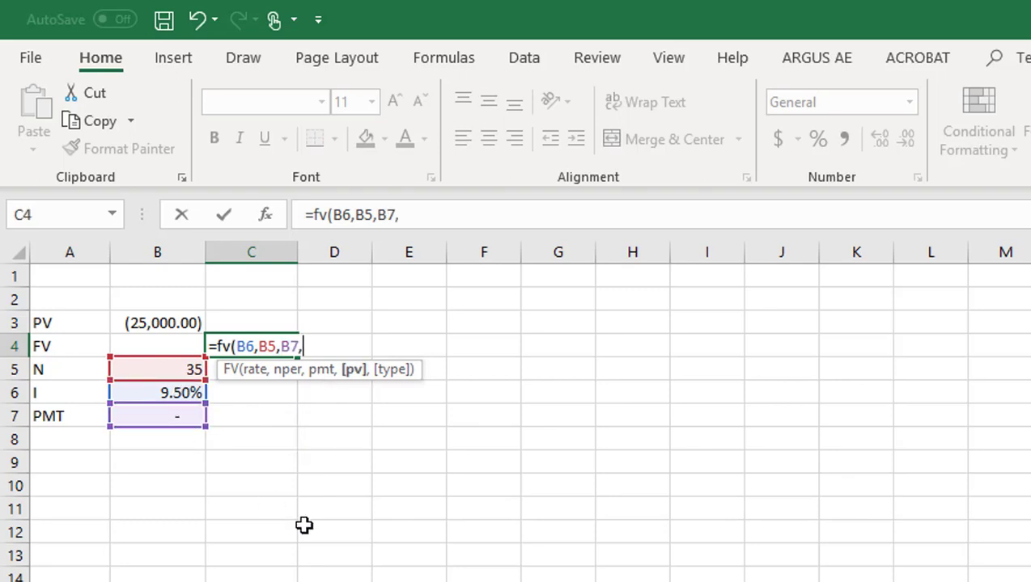
left_click(167, 324)
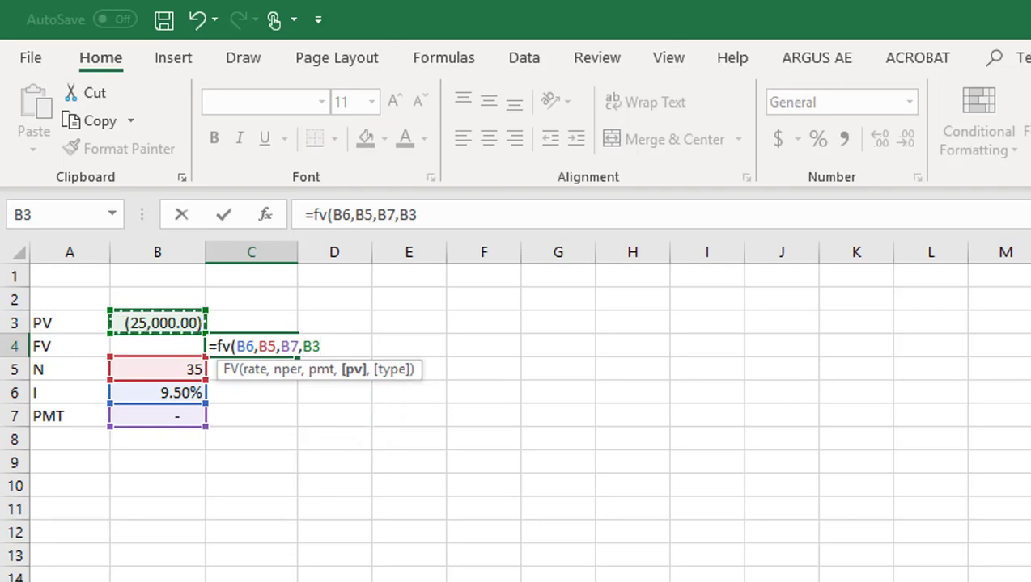
type(",")
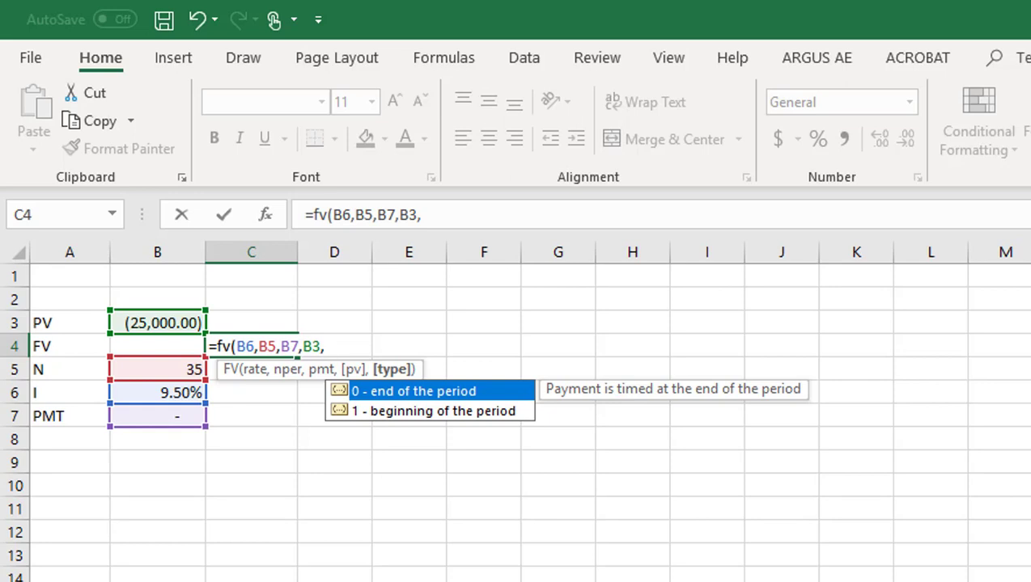
type("0)")
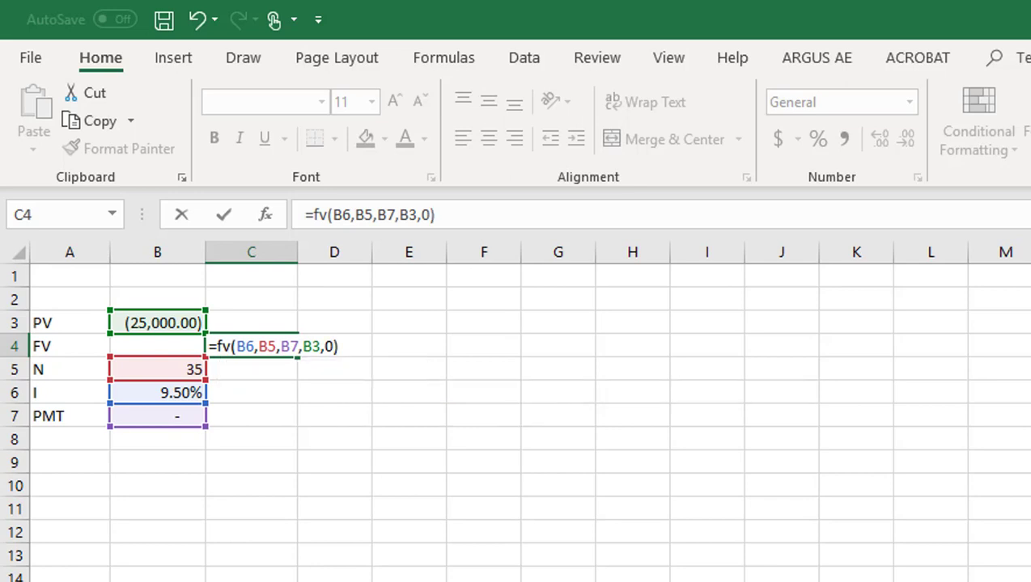
key("Return")
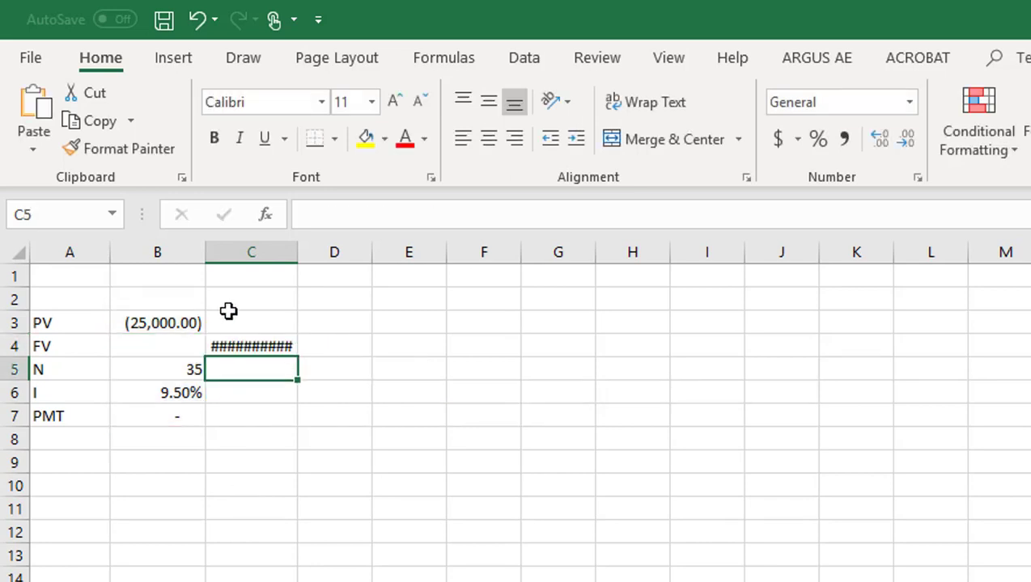
Step: Format the future value in C4 with comma style and no decimal places
left_click(251, 344)
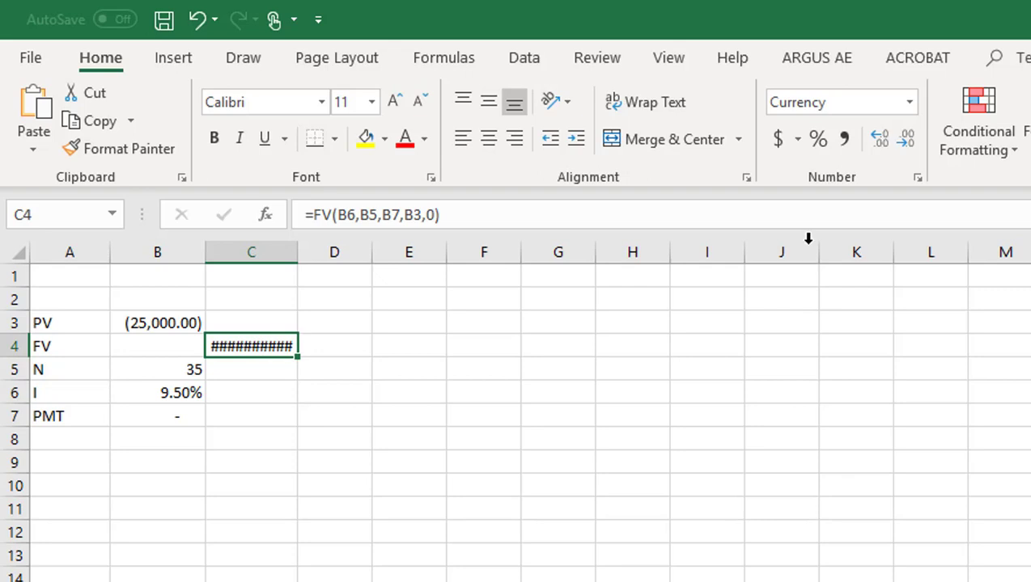
left_click(845, 139)
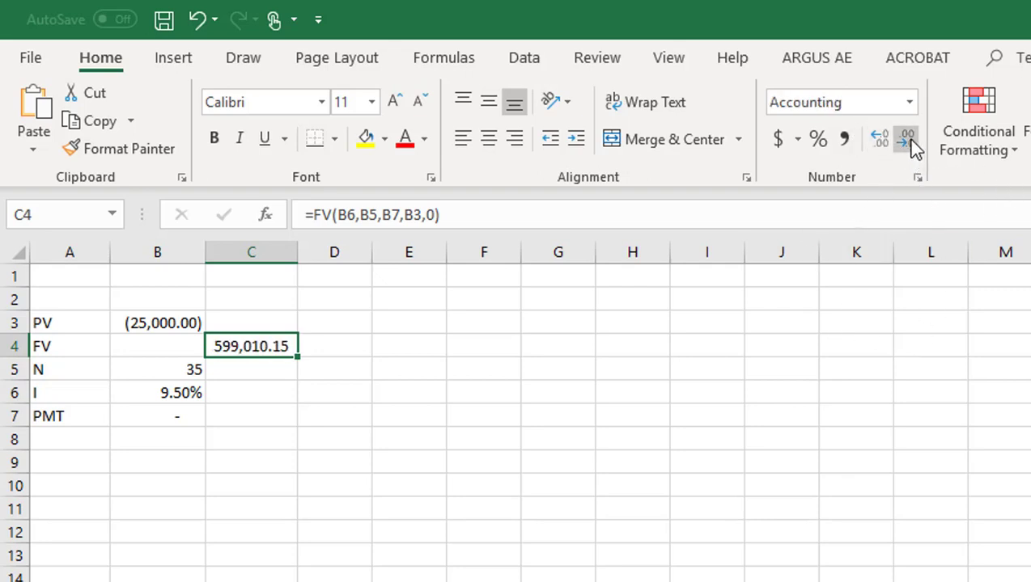
left_click(908, 143)
left_click(908, 143)
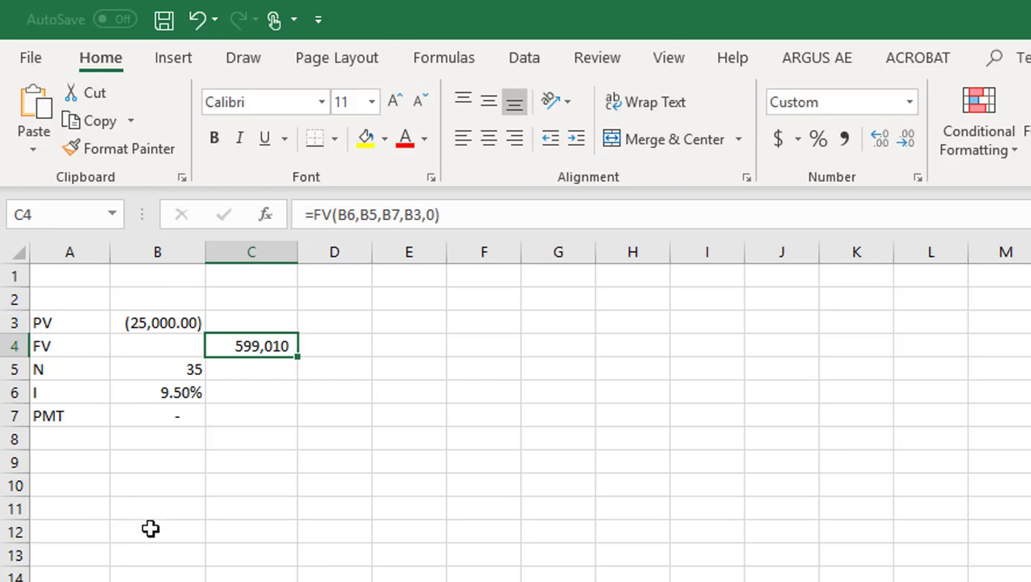
Step: Convert the number of periods in B5 to months with the formula +35*12
left_click(128, 368)
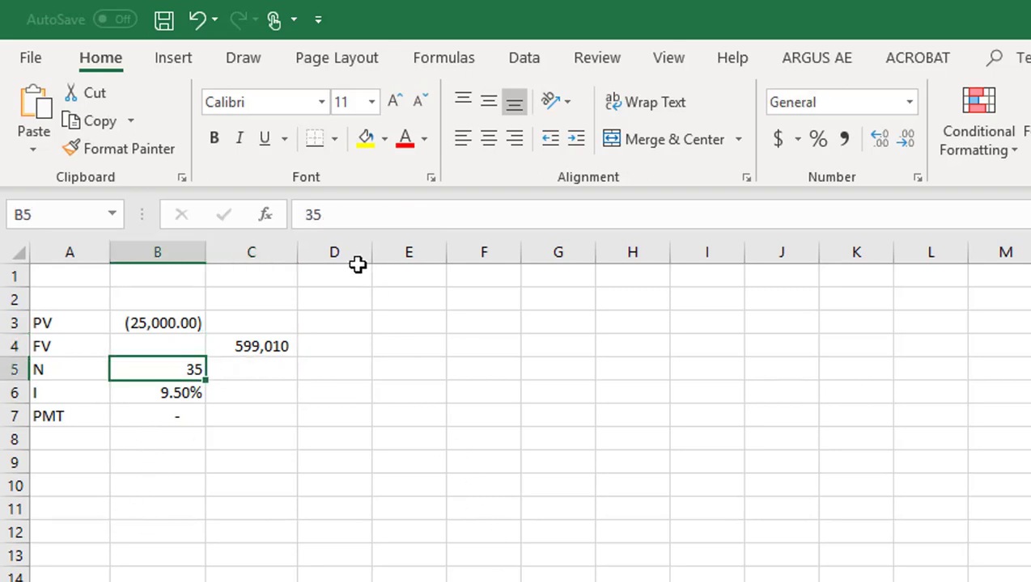
left_click_drag(334, 217, 283, 217)
type("+")
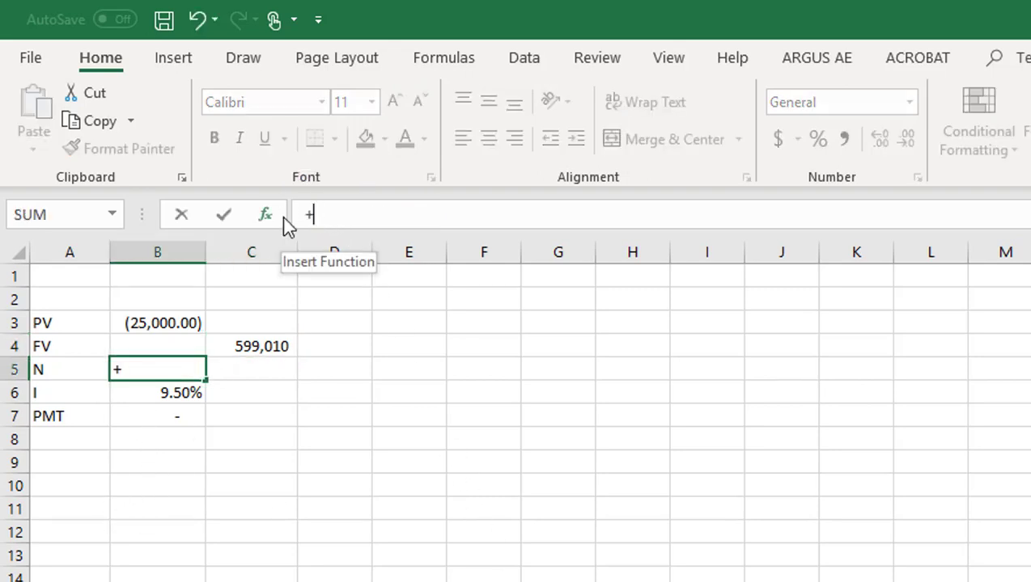
type("35*12")
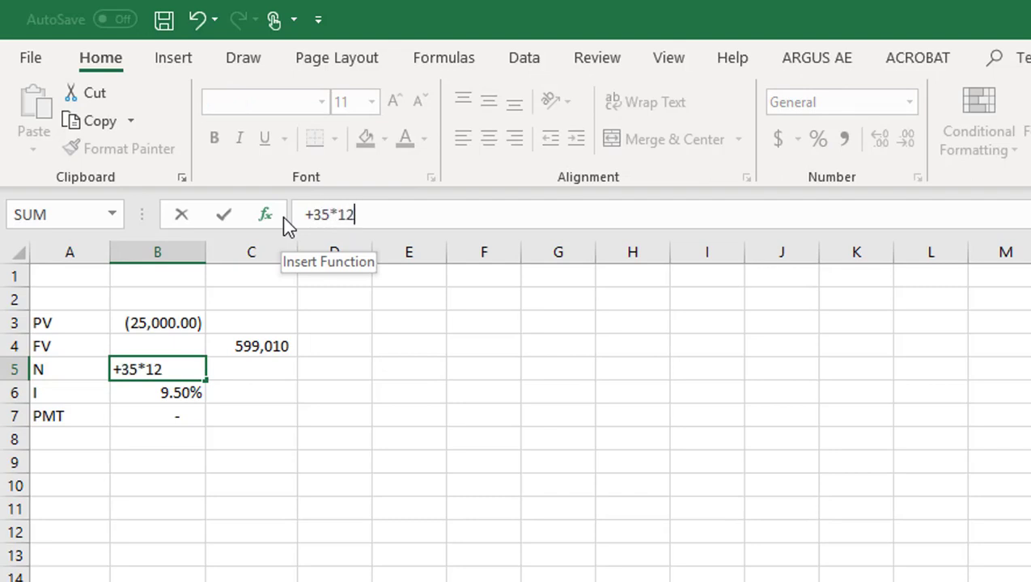
key("Return")
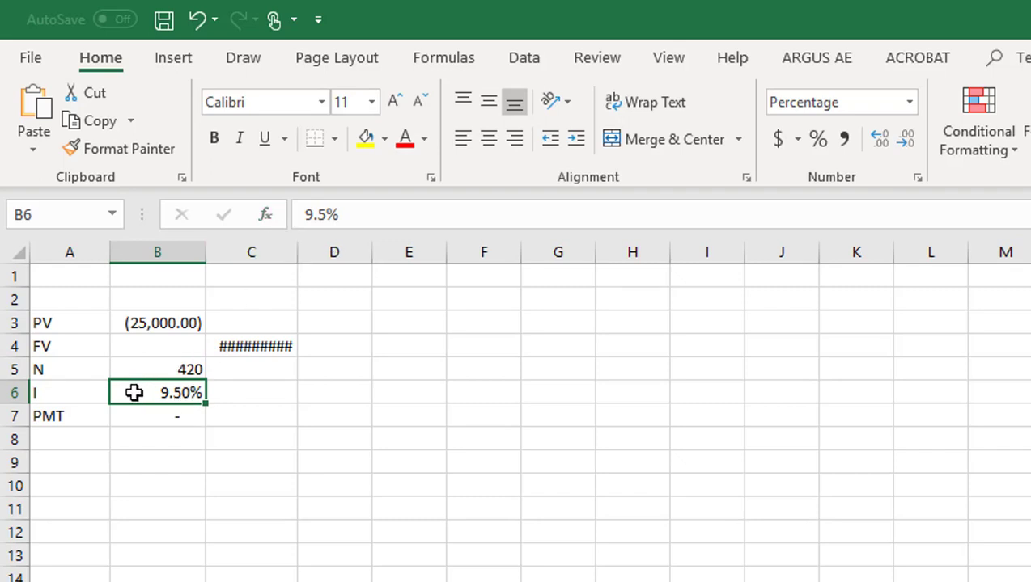
Step: Convert the interest rate in B6 to a monthly rate with the formula =9.5%/12
left_click(306, 215)
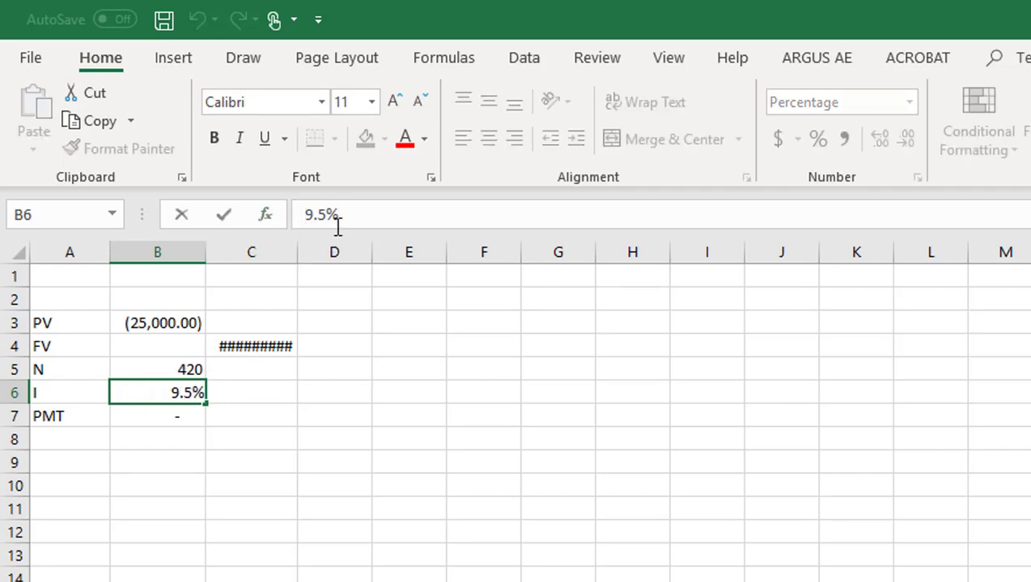
type("=9.5%")
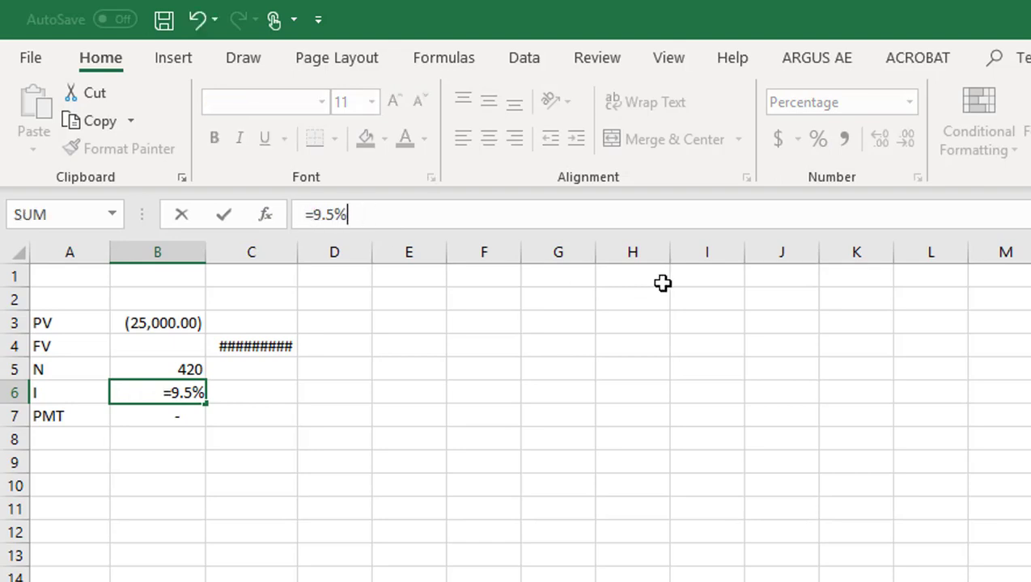
type("/12")
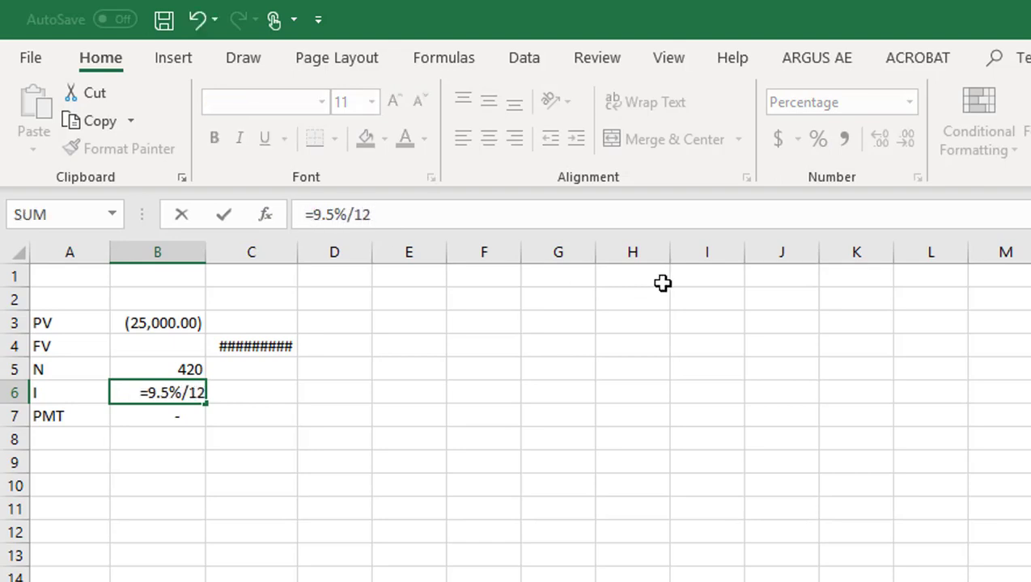
key("Return")
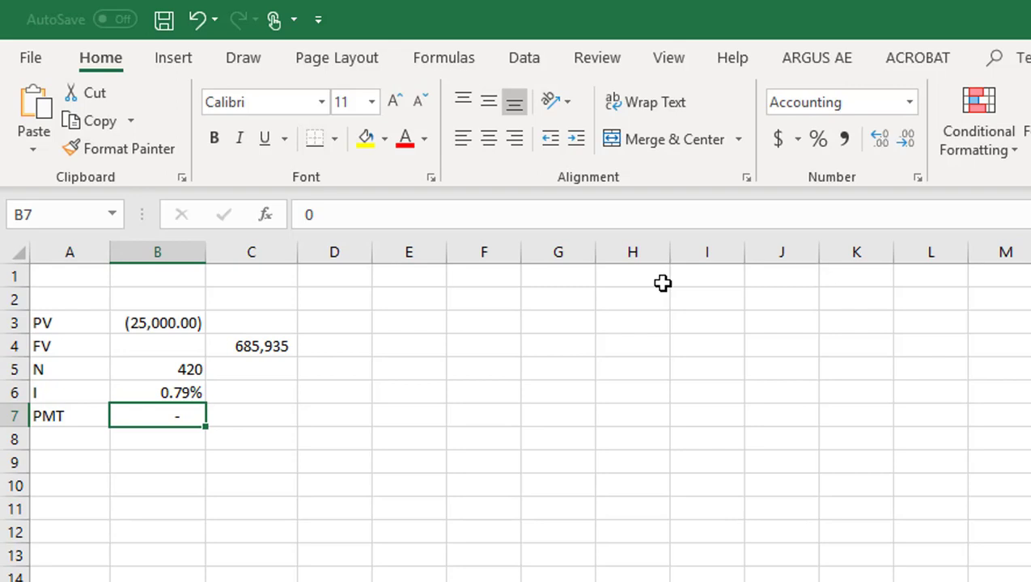
Step: Show the monthly rate in B6 with eight decimal places and widen column B to fit it
key("Up")
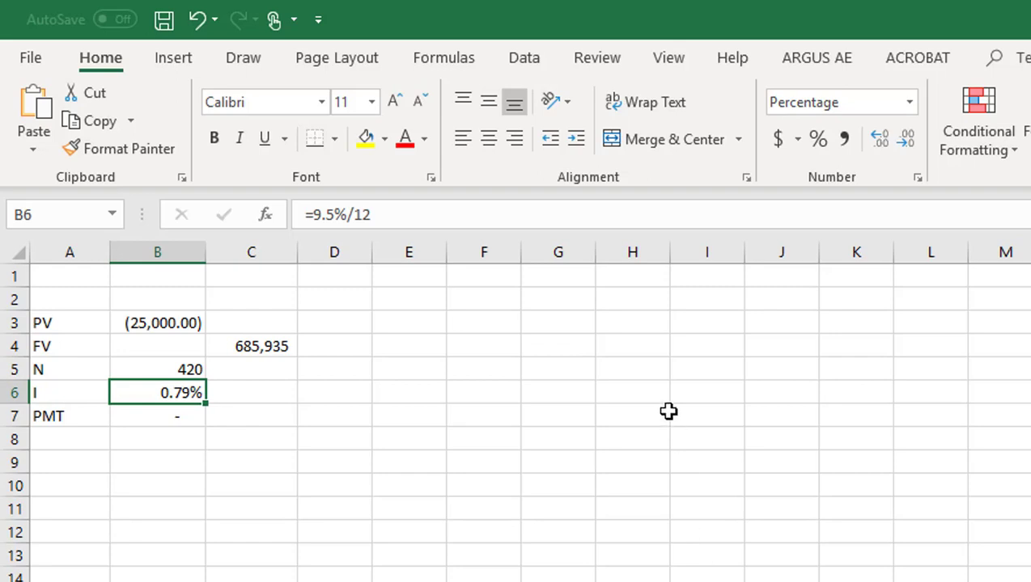
left_click(909, 147)
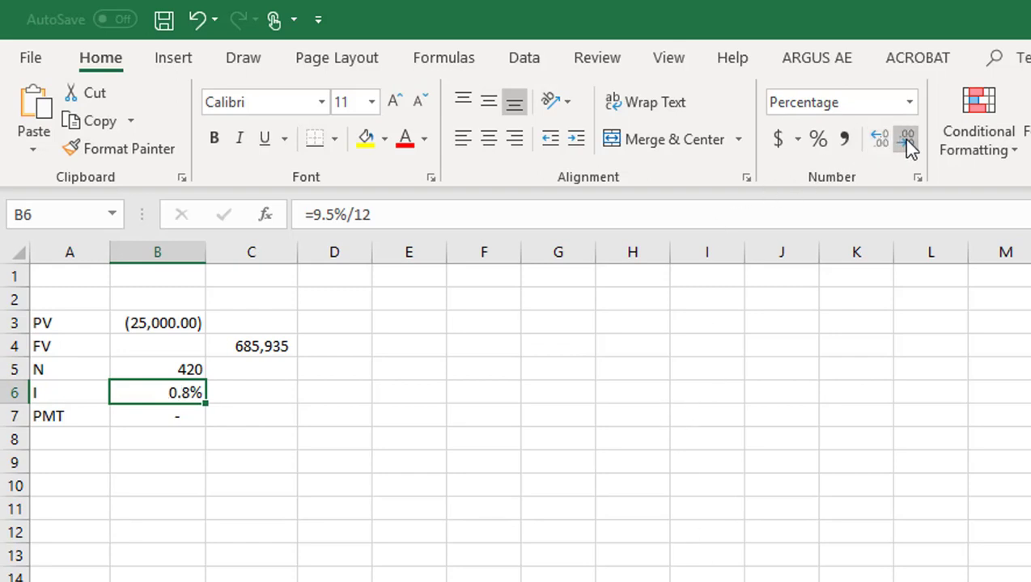
left_click(909, 148)
left_click(880, 139)
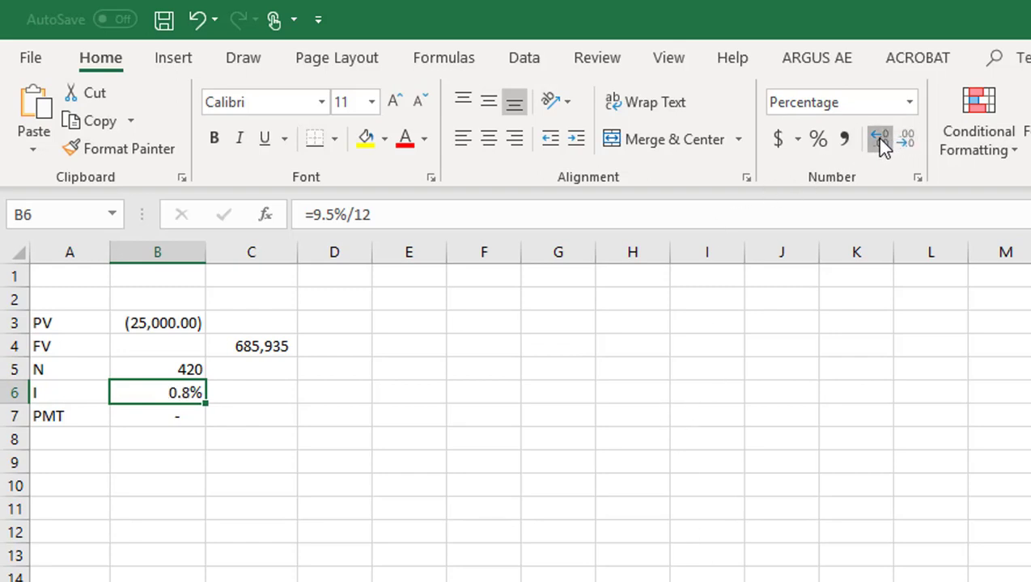
left_click(880, 139)
left_click(880, 139)
left_click(880, 139)
left_click(880, 139)
left_click(880, 139)
left_click(880, 139)
left_click(880, 140)
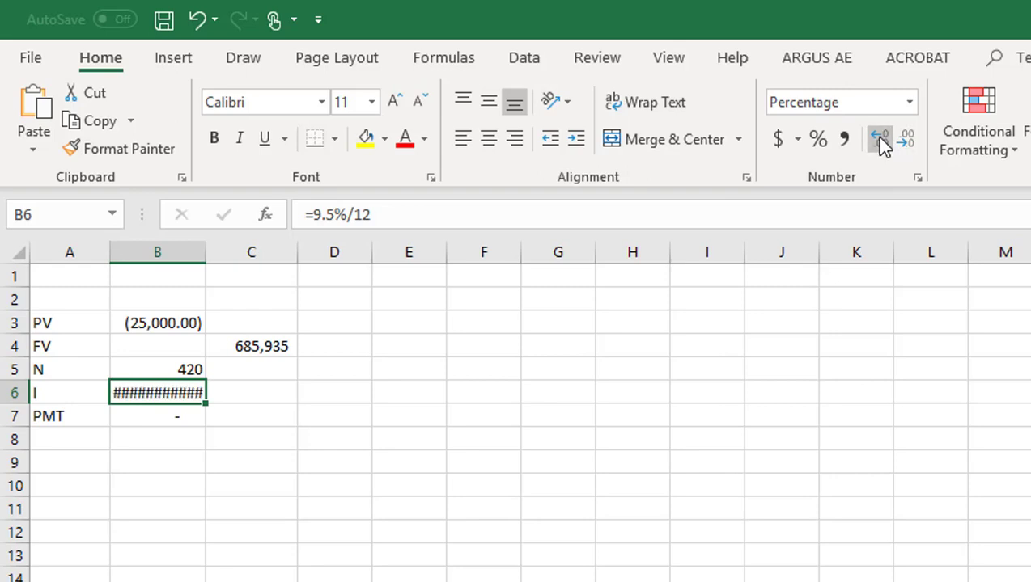
left_click_drag(209, 252, 217, 252)
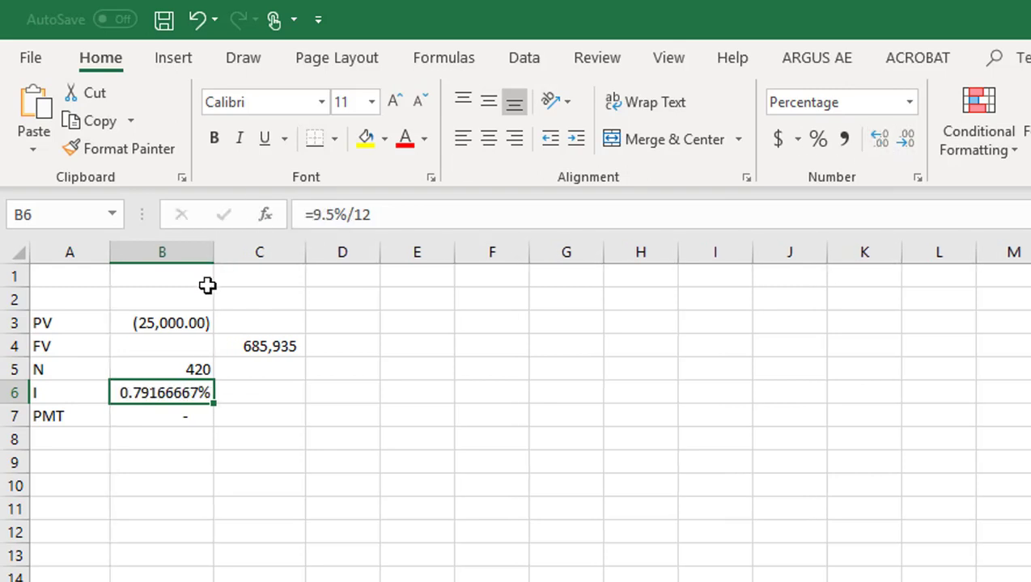
Step: Reduce the monthly interest rate in B6 to three displayed decimal places
left_click(884, 145)
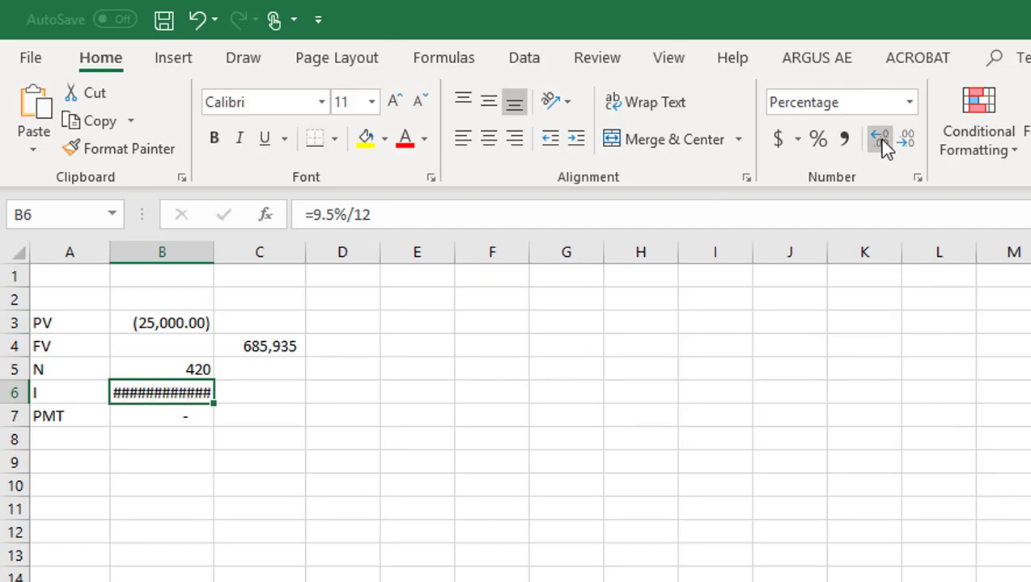
left_click(908, 142)
left_click(909, 143)
left_click(909, 143)
left_click(908, 143)
left_click(908, 142)
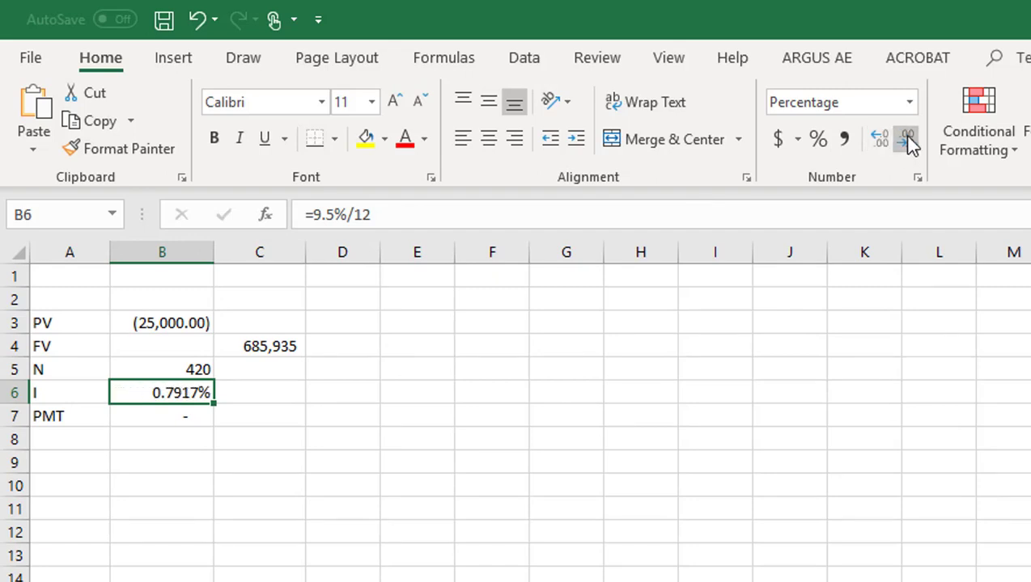
left_click(908, 143)
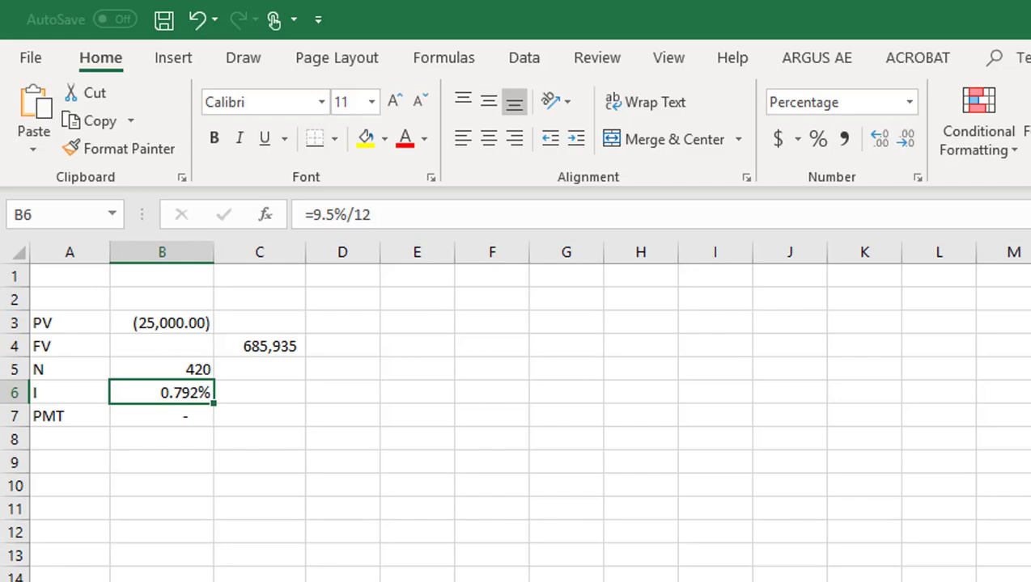
Step: Switch to the BA II Plus calculator and set its display format to 4 decimal places, then clear the display
key("alt+Tab")
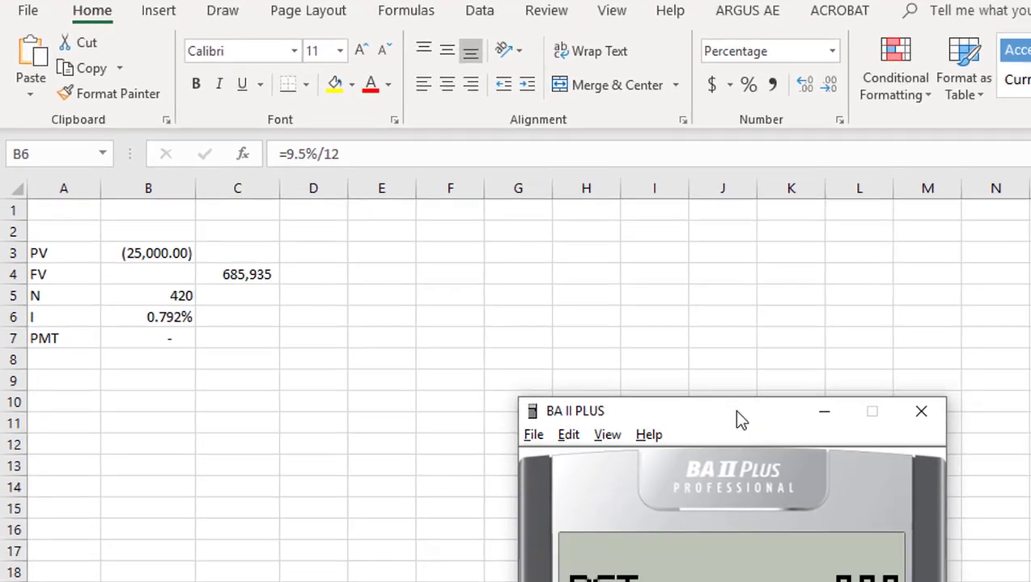
left_click_drag(792, 487, 765, 299)
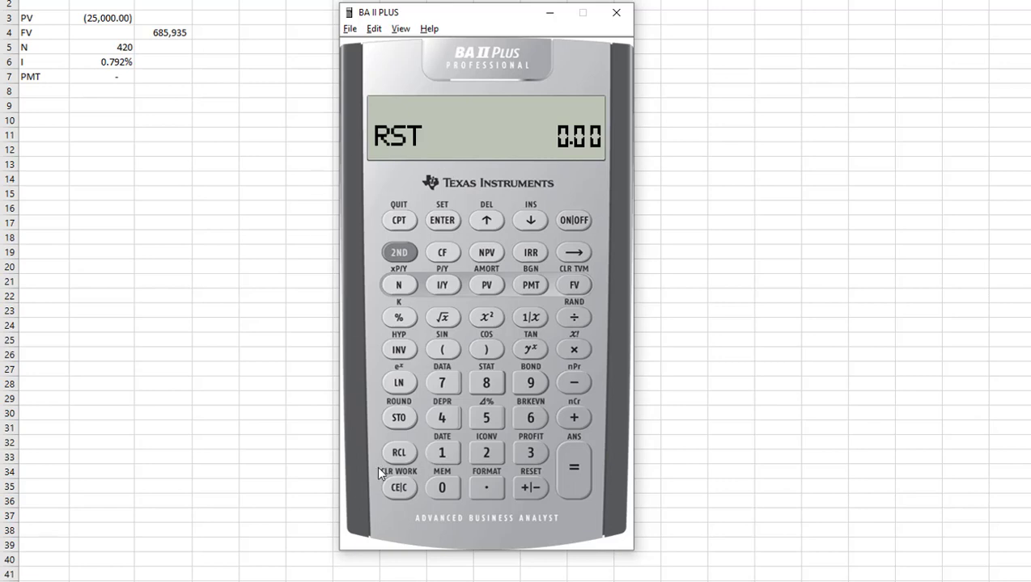
left_click(399, 488)
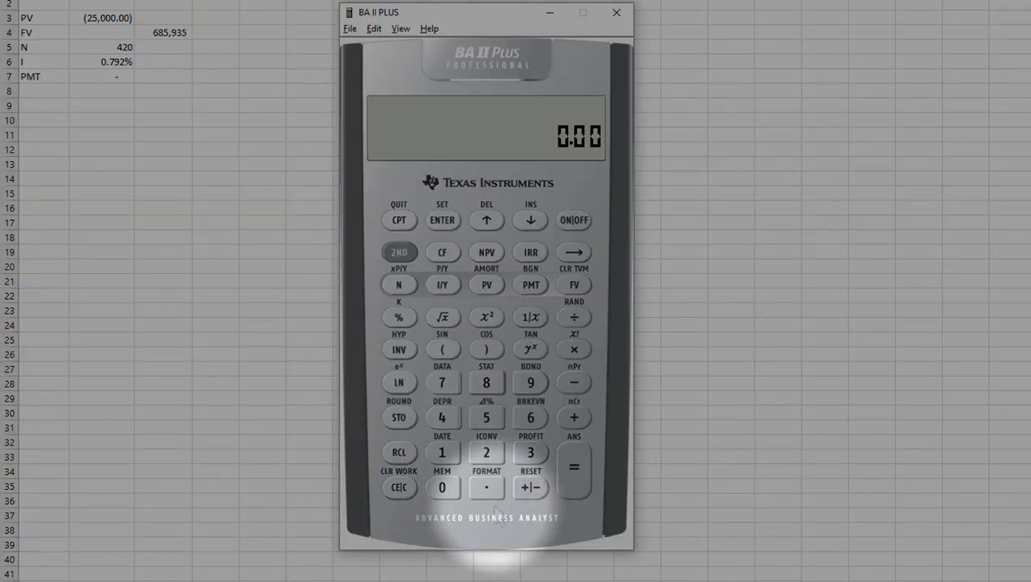
left_click(399, 253)
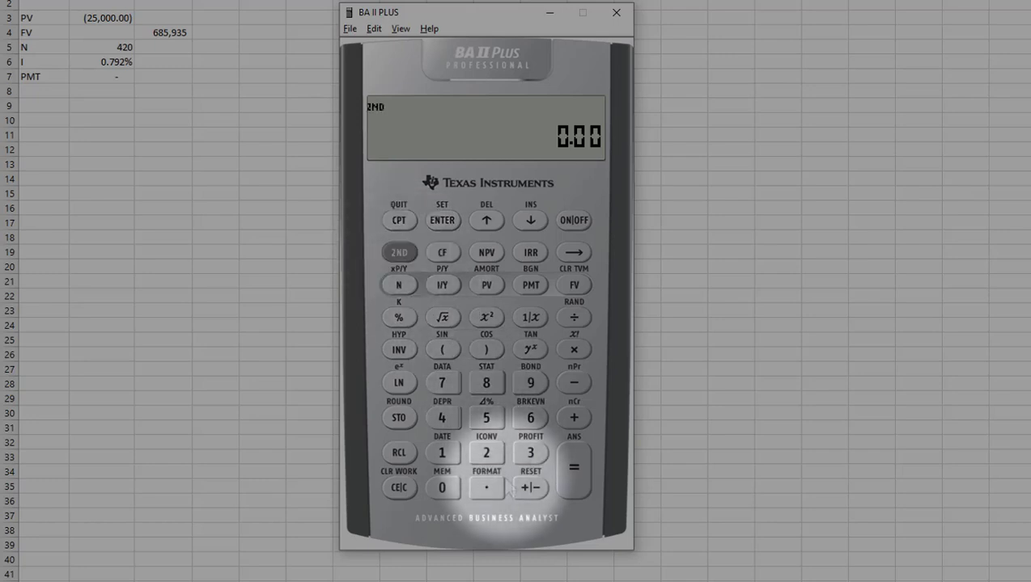
left_click(486, 487)
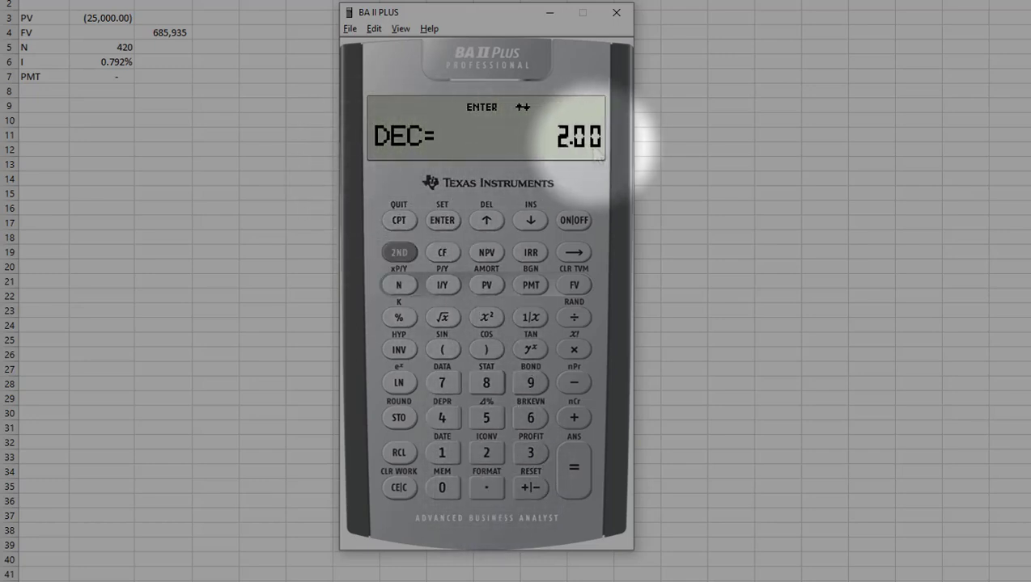
left_click(442, 418)
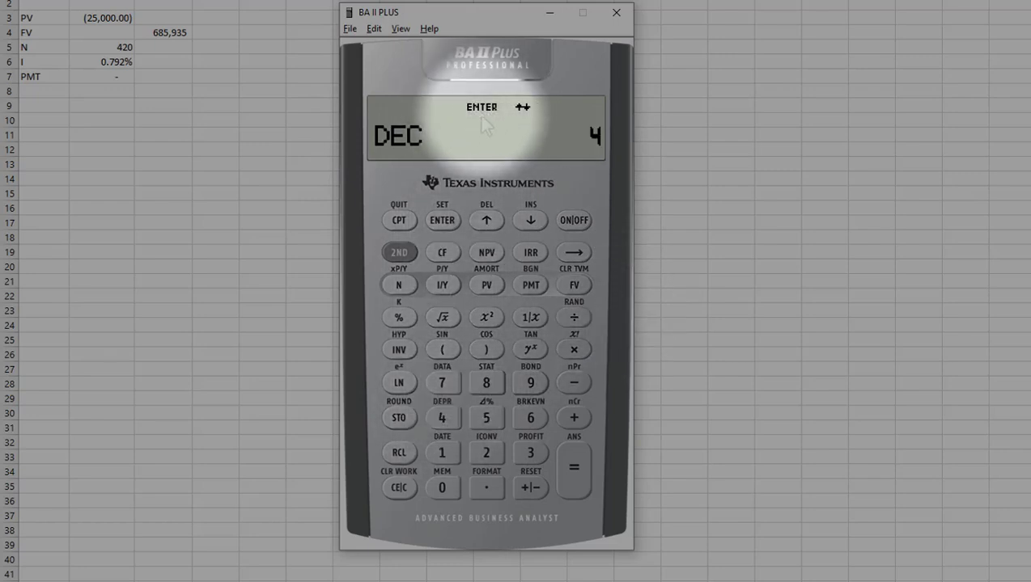
left_click(442, 227)
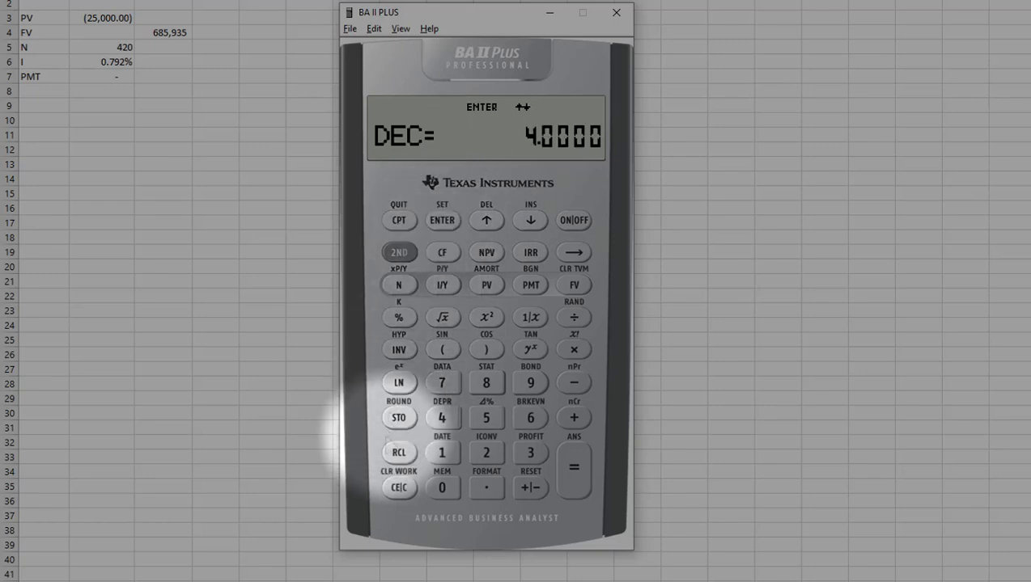
left_click(399, 490)
left_click(398, 488)
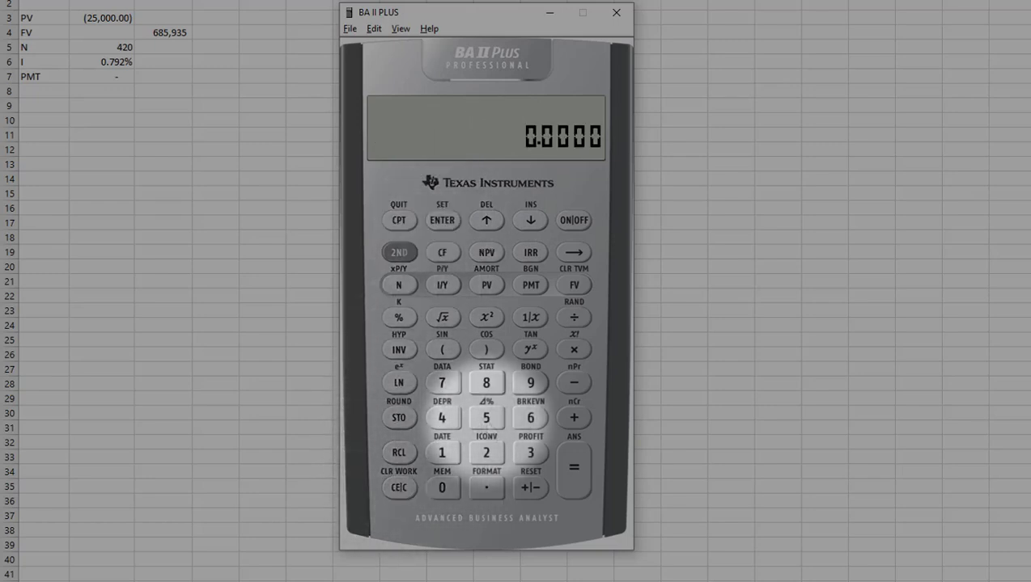
Step: Store 35 as the number of periods N and 9.5 as the interest rate I/Y
left_click(530, 453)
left_click(486, 417)
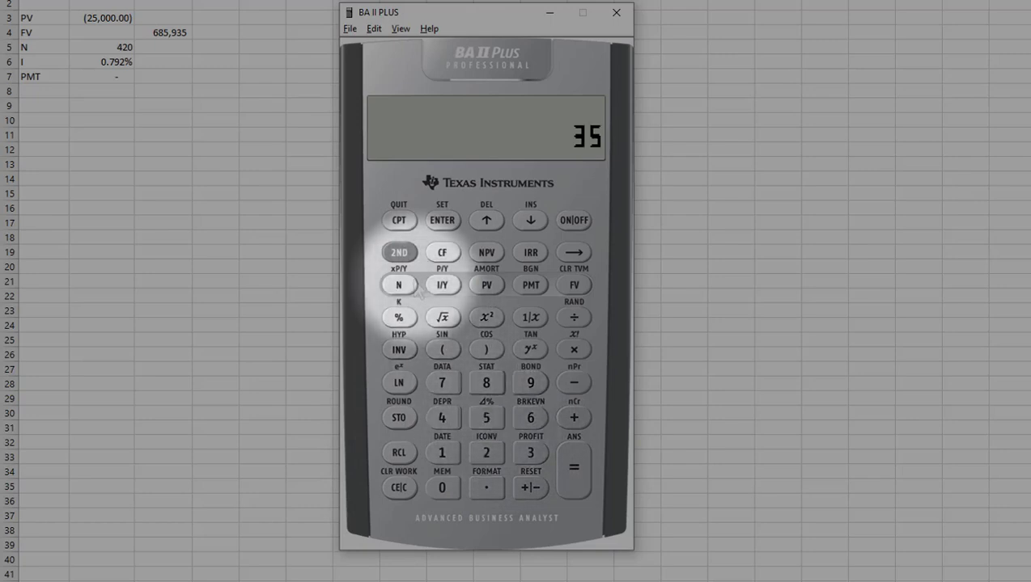
left_click(398, 285)
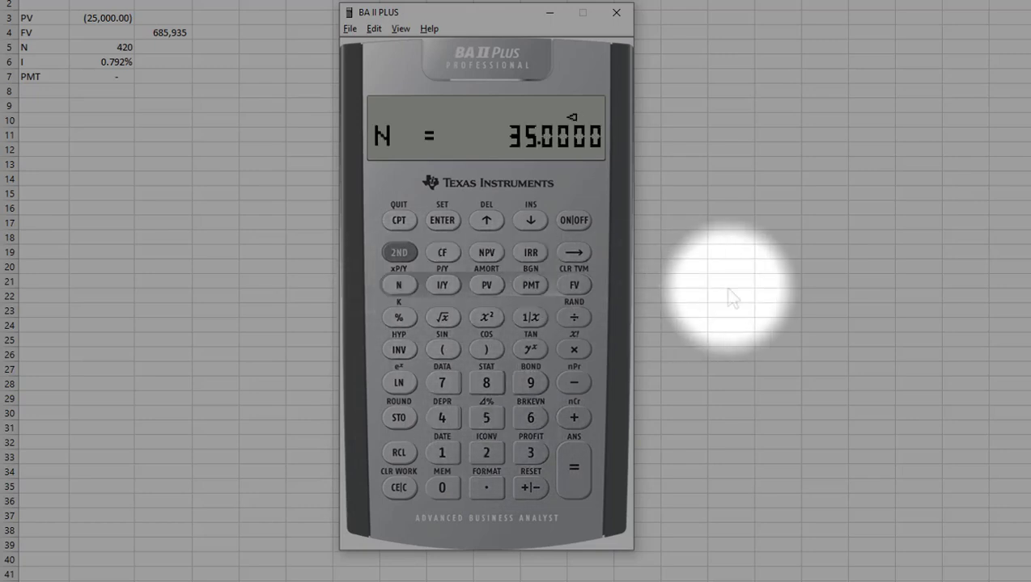
left_click(530, 383)
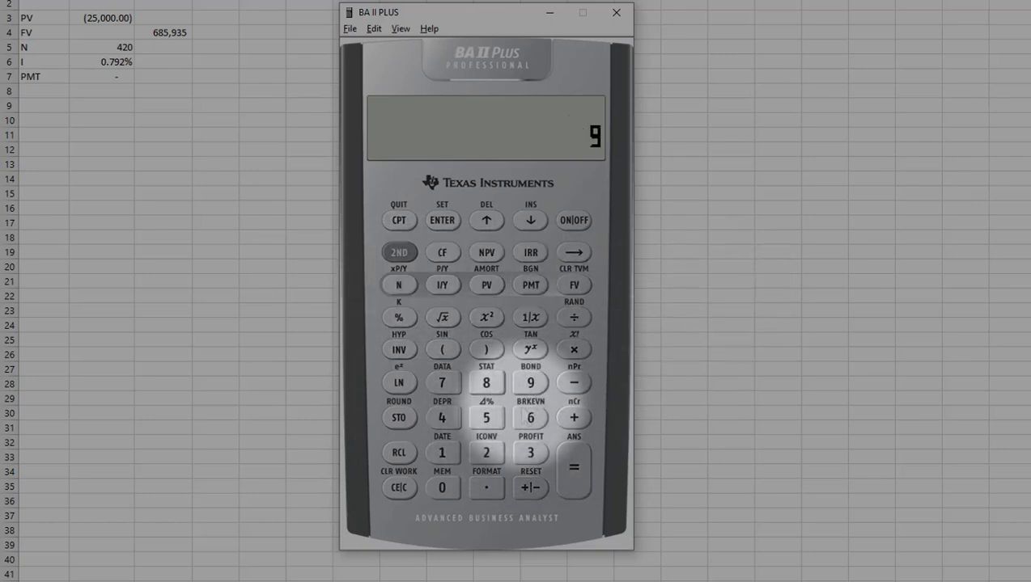
left_click(486, 487)
left_click(486, 418)
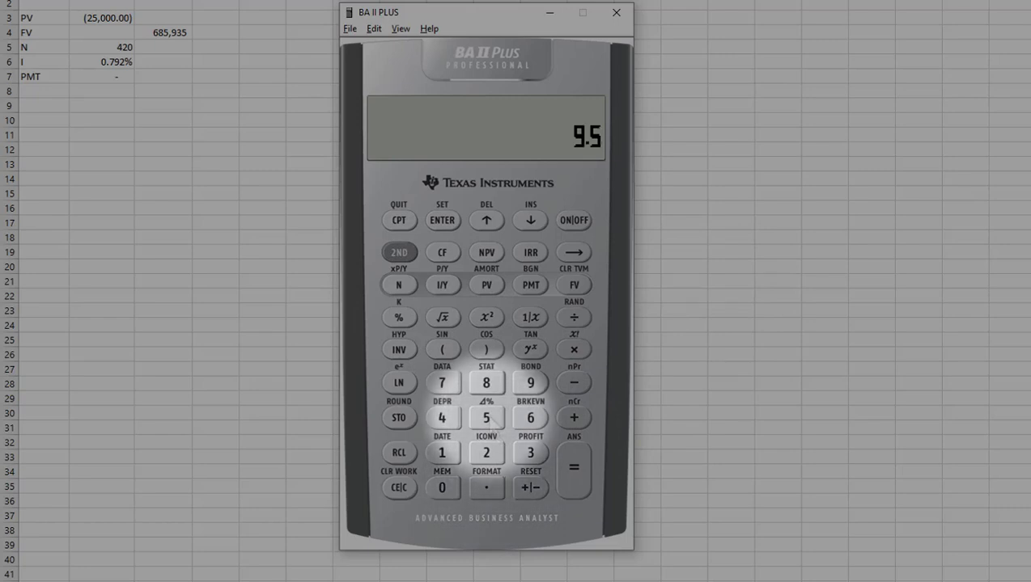
left_click(443, 288)
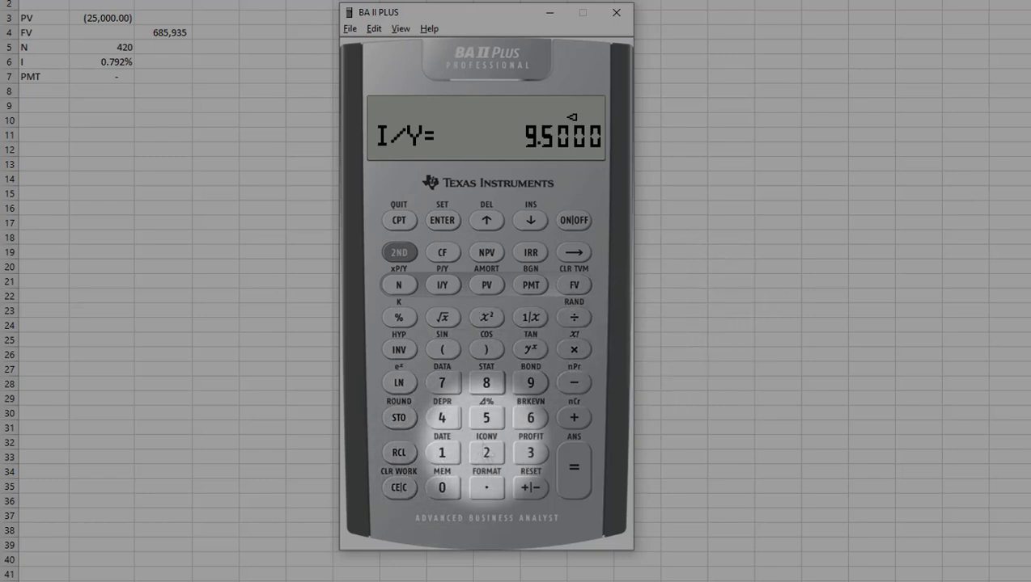
Step: Store -25,000 as the present value PV
left_click(486, 453)
left_click(487, 418)
left_click(442, 488)
left_click(442, 488)
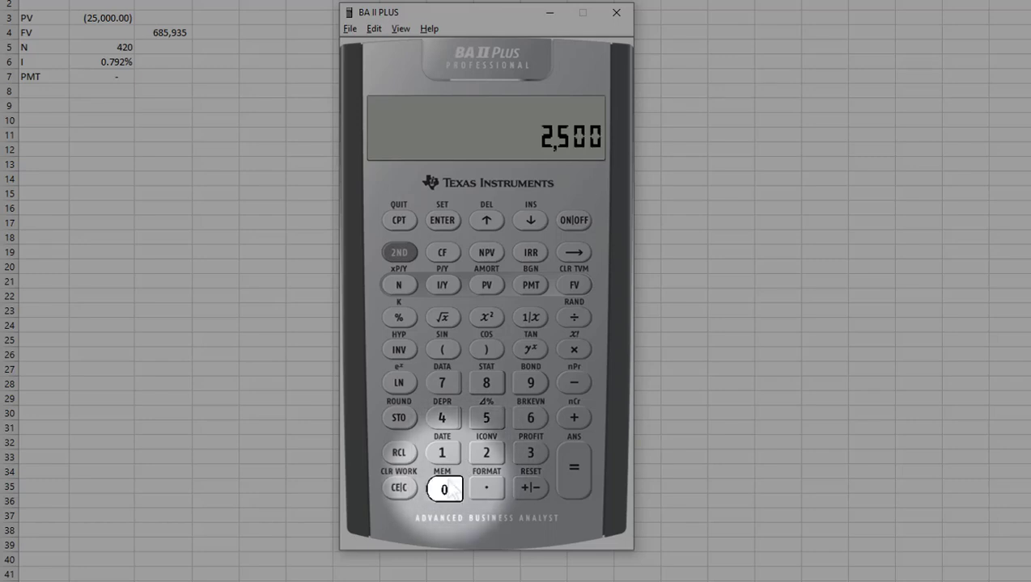
left_click(442, 488)
left_click(531, 494)
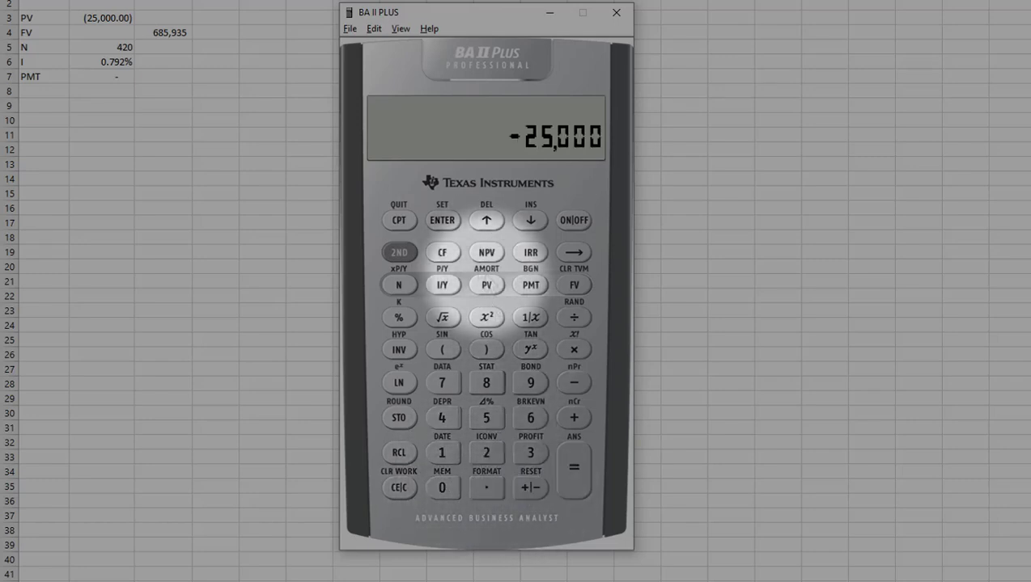
left_click(487, 290)
Step: Store 0 as the payment PMT and compute the future value for annual compounding
left_click(442, 488)
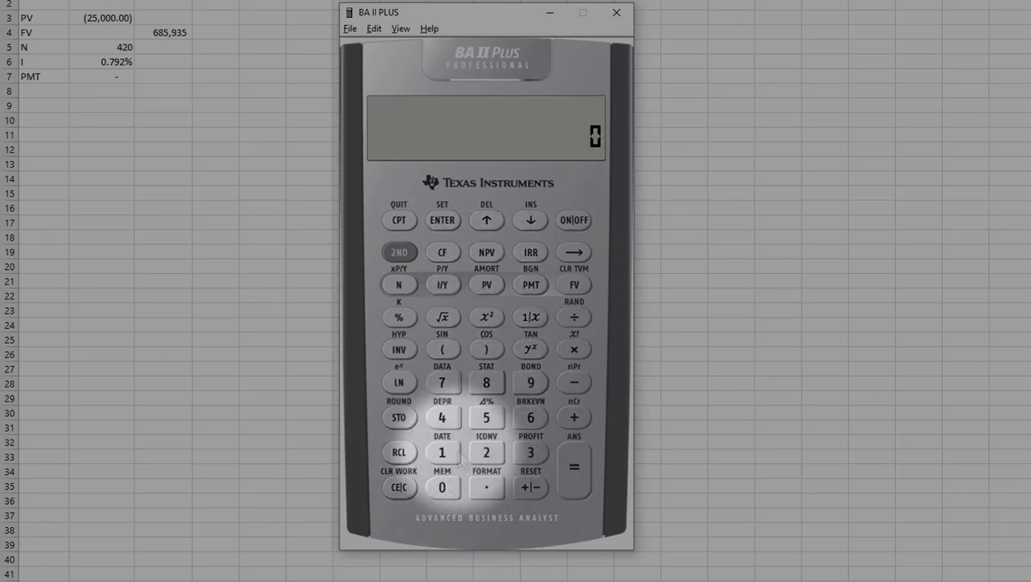
left_click(530, 287)
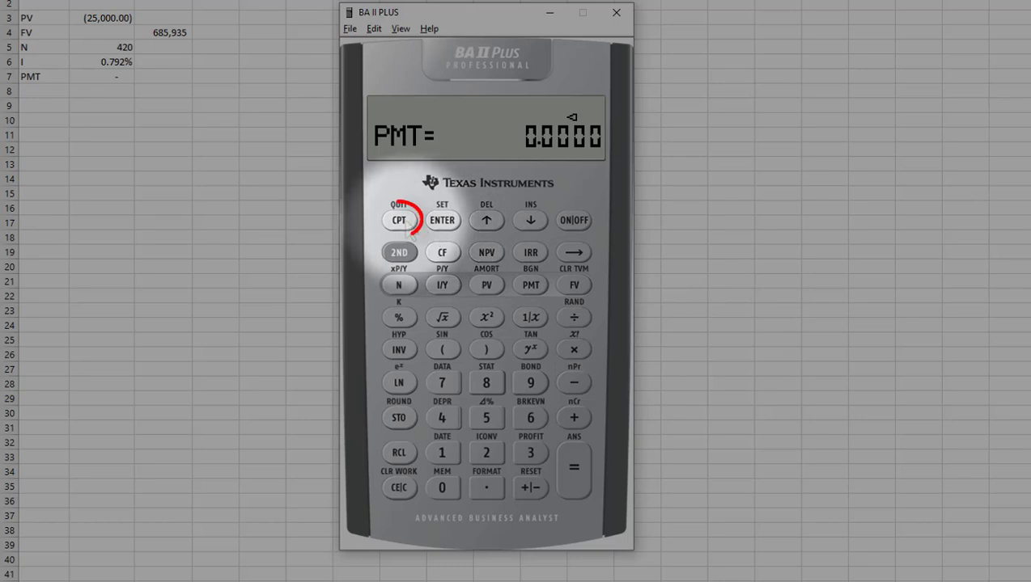
left_click(574, 287)
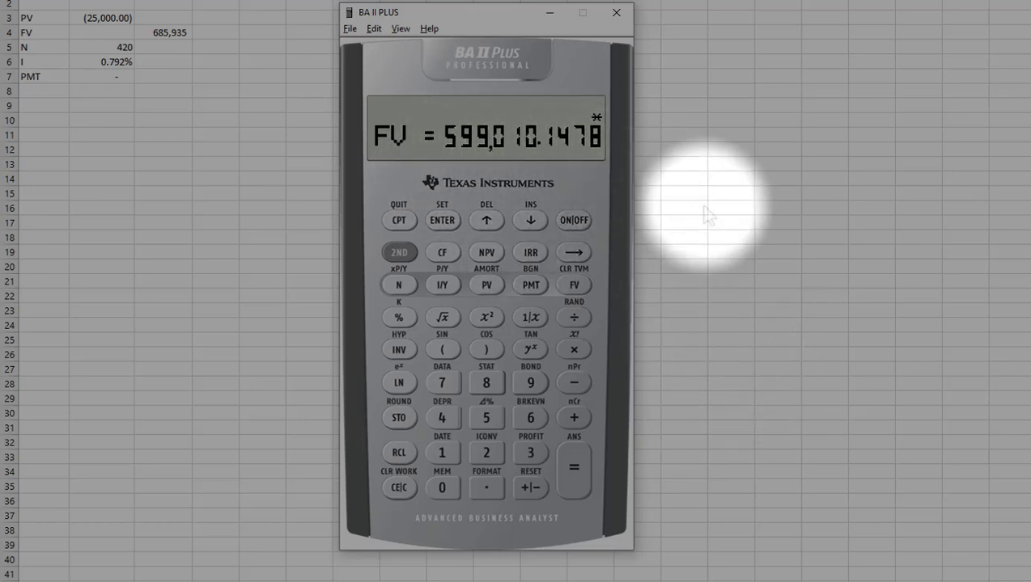
Step: Calculate 35 × 12 and store the result as the number of monthly periods N
left_click(529, 453)
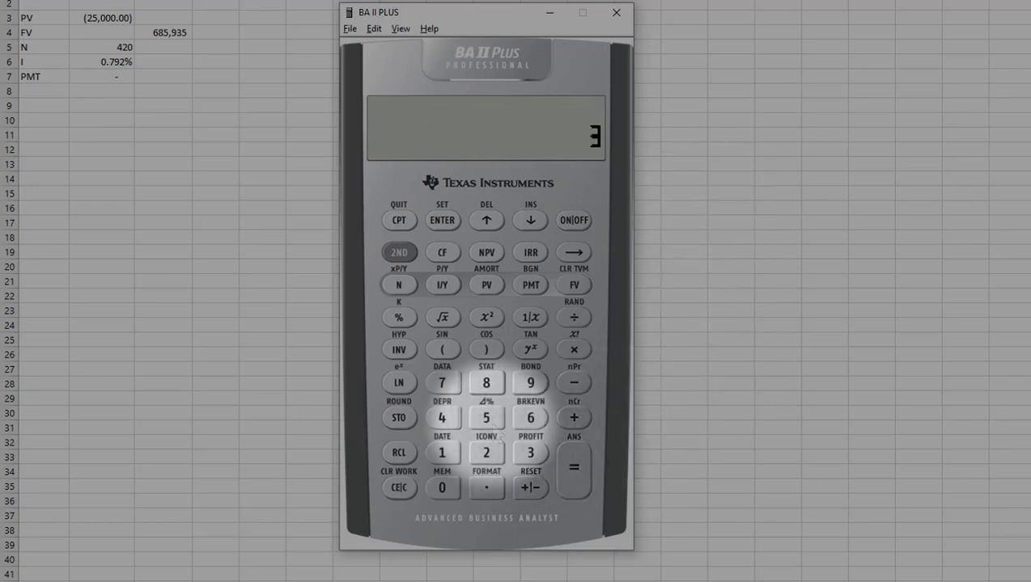
left_click(486, 417)
left_click(573, 349)
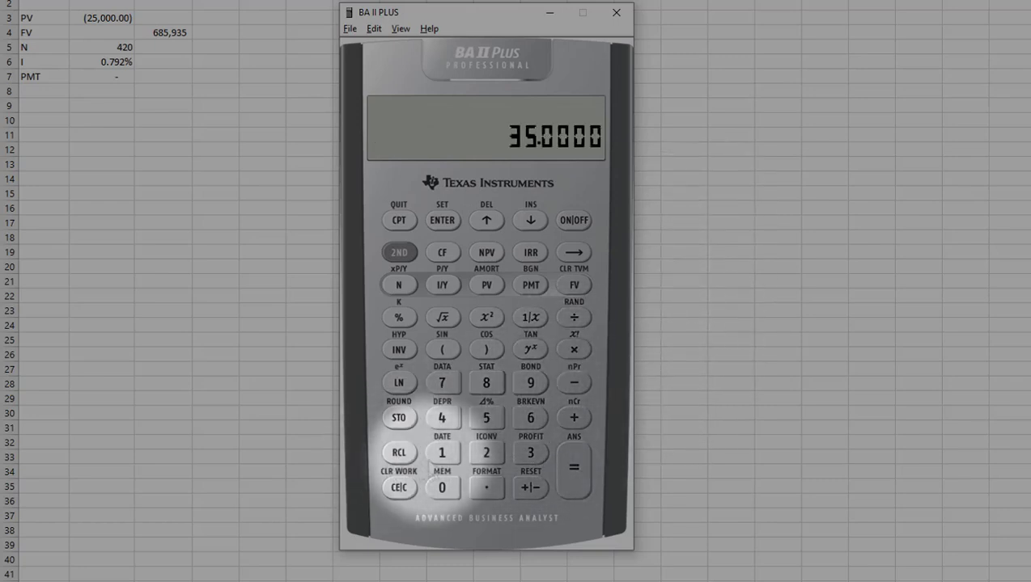
left_click(441, 453)
left_click(487, 453)
left_click(582, 477)
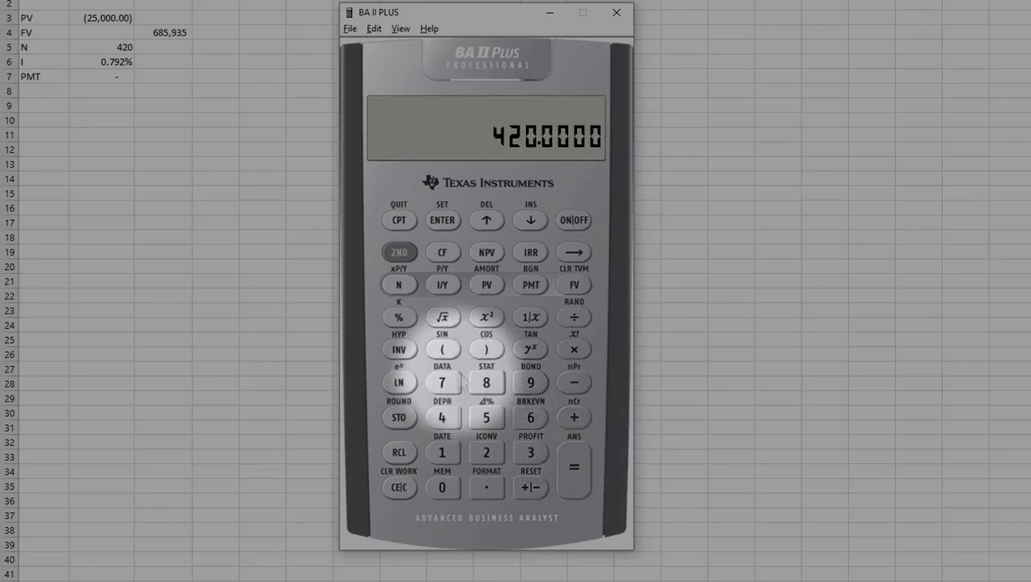
left_click(399, 286)
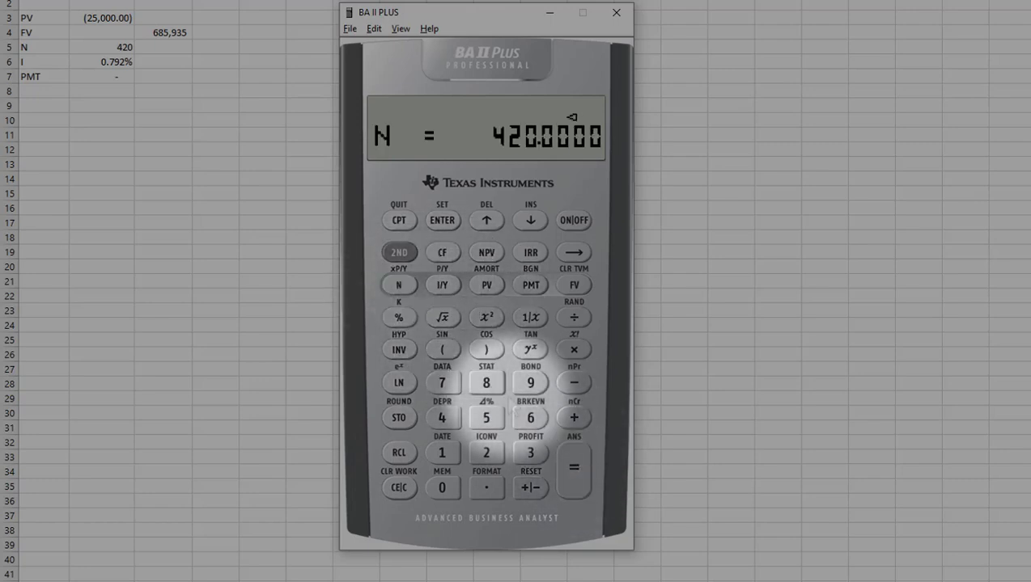
Step: Store 9.5 ÷ 12 as the monthly interest rate I/Y and compute the future value for monthly compounding
left_click(530, 383)
left_click(487, 488)
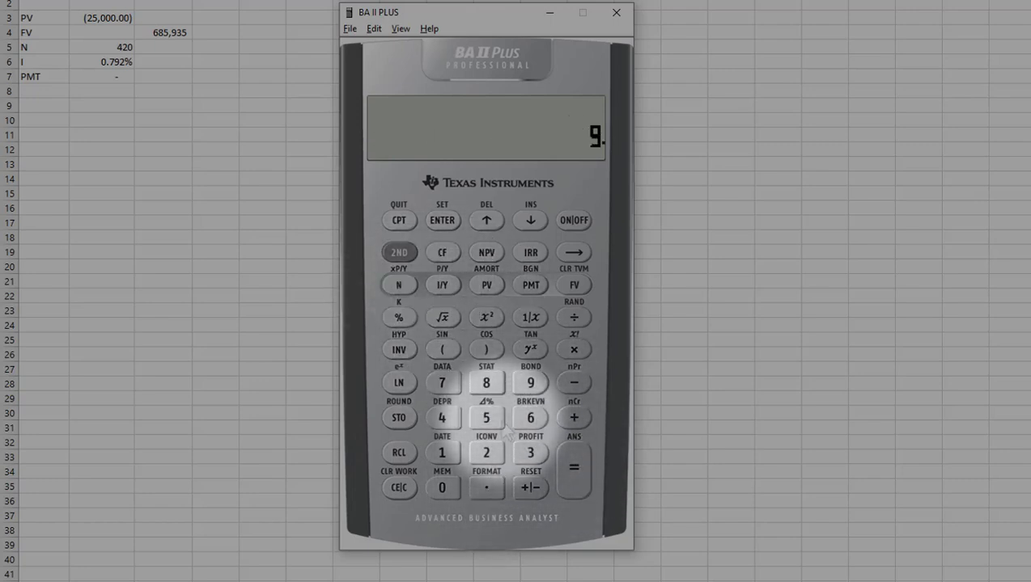
left_click(486, 417)
left_click(573, 317)
left_click(442, 453)
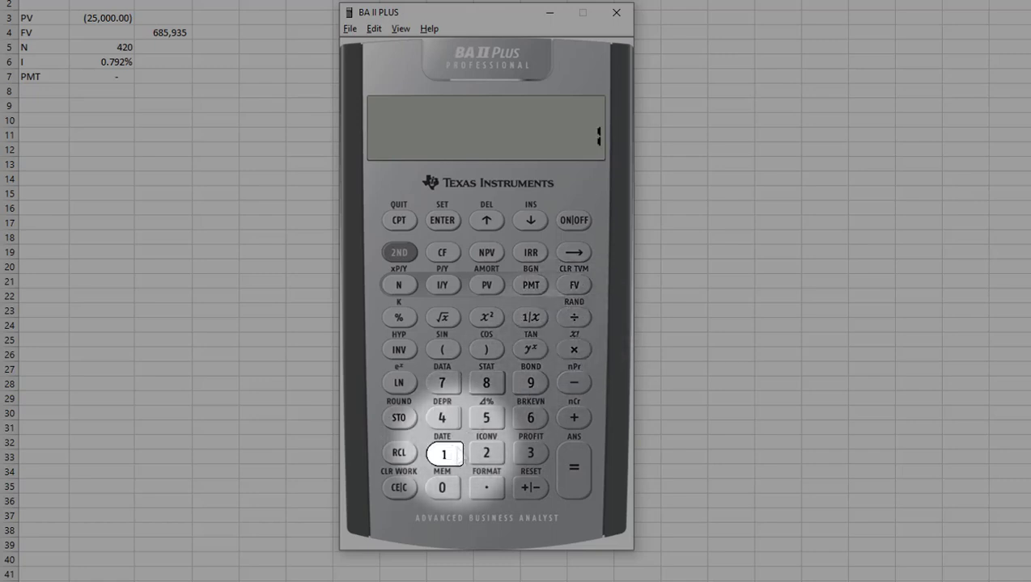
left_click(486, 453)
left_click(573, 468)
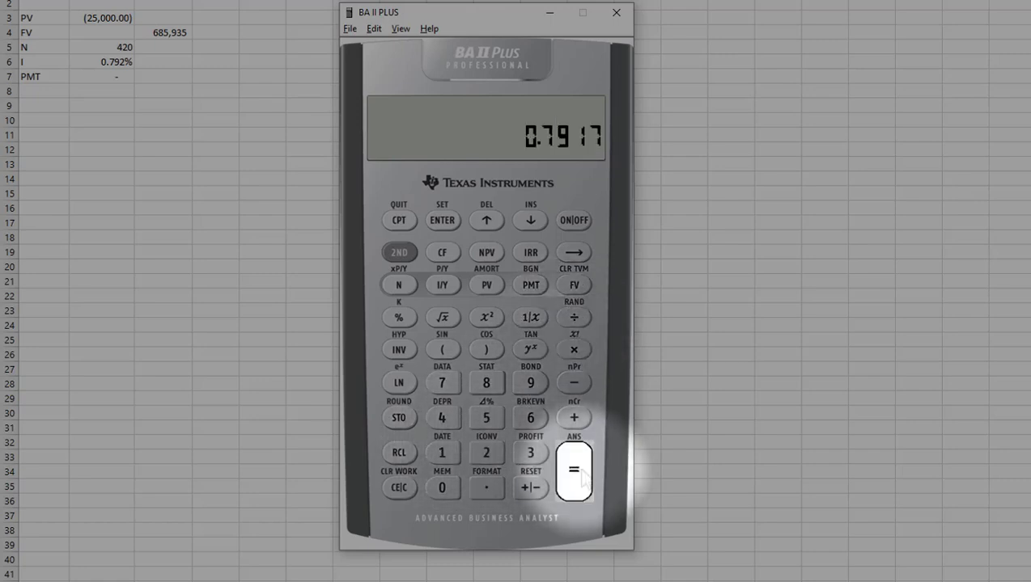
left_click(443, 286)
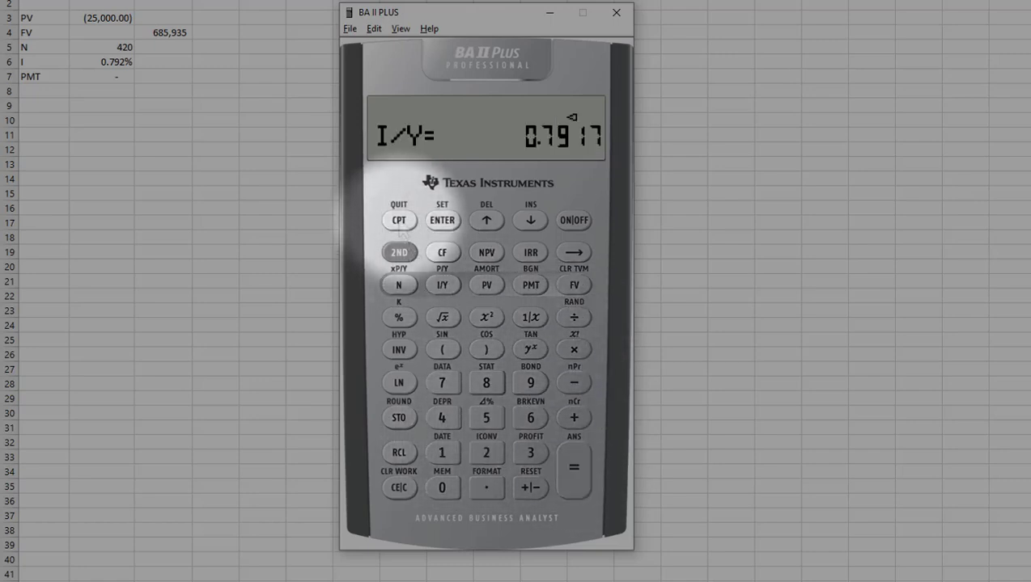
left_click(574, 285)
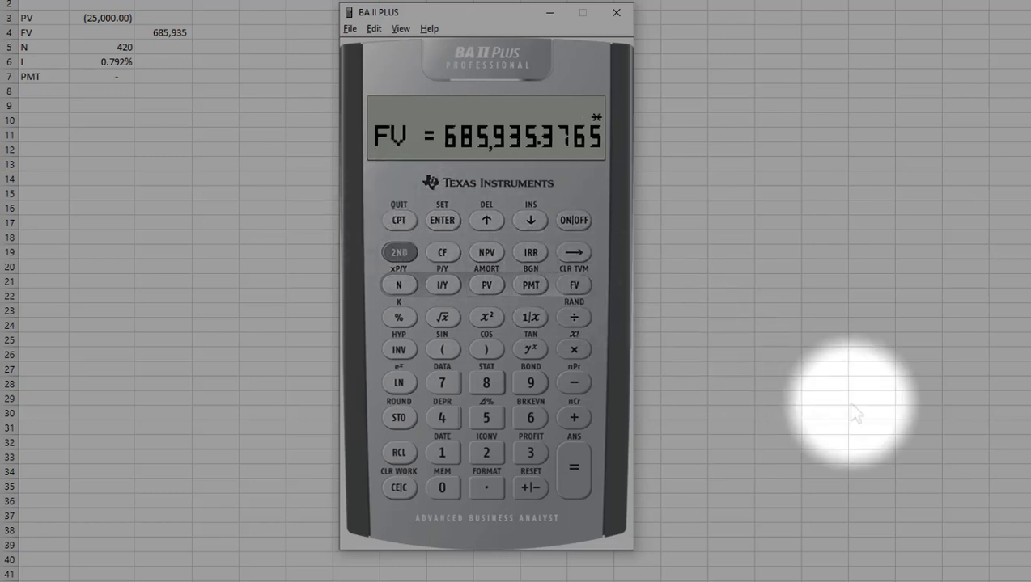